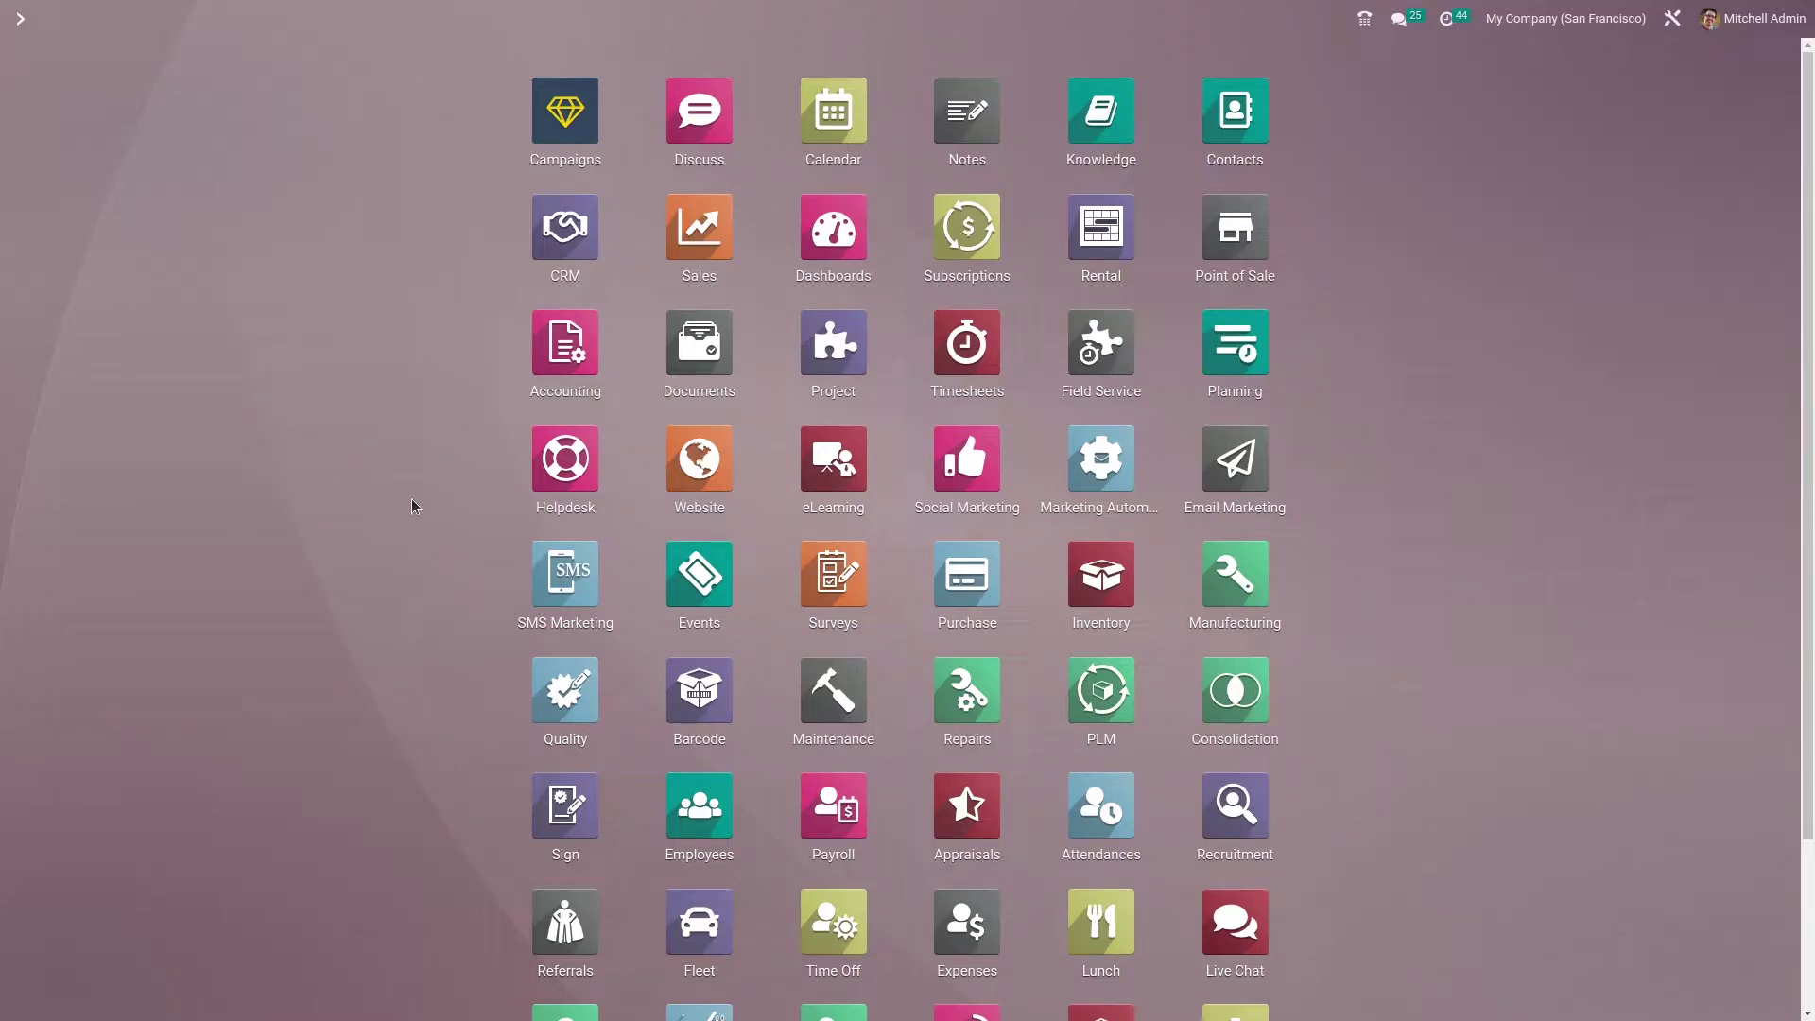
# - Search 'point' from the home menu to launch the Point of Sale app and show its Configuration menu
pyautogui.write('point')
pyautogui.press('Return')
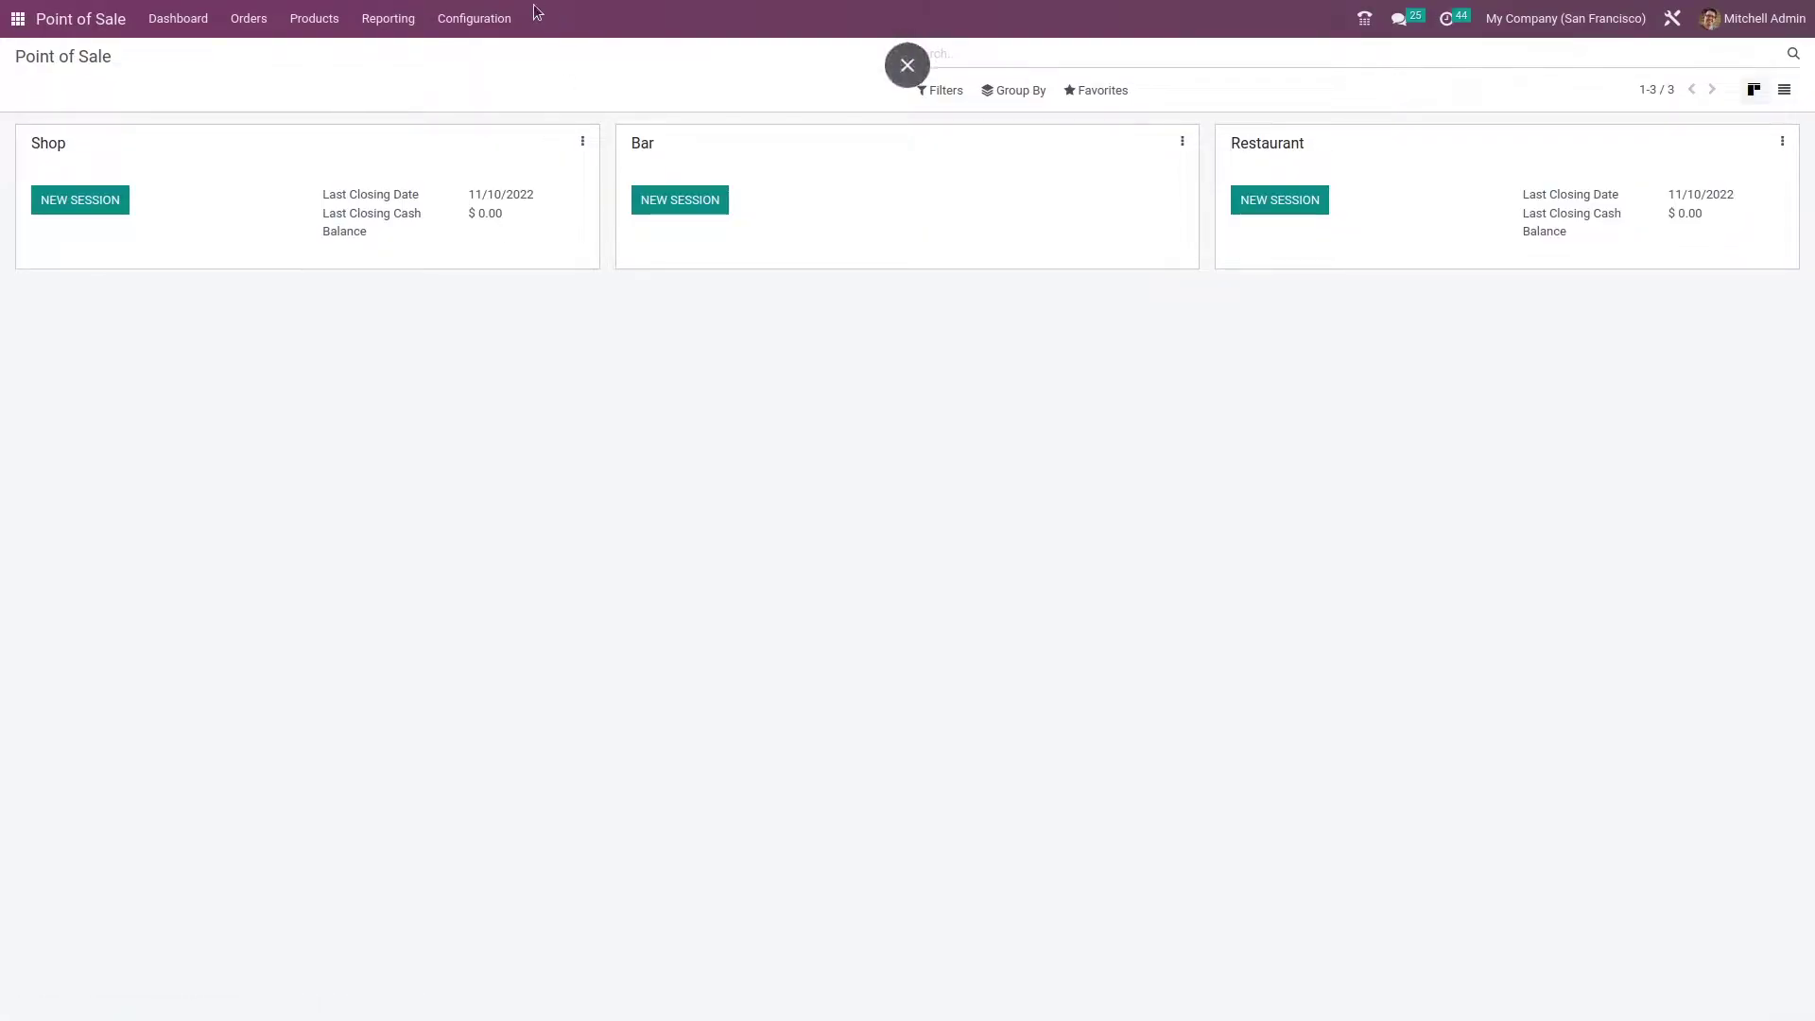
pyautogui.click(473, 21)
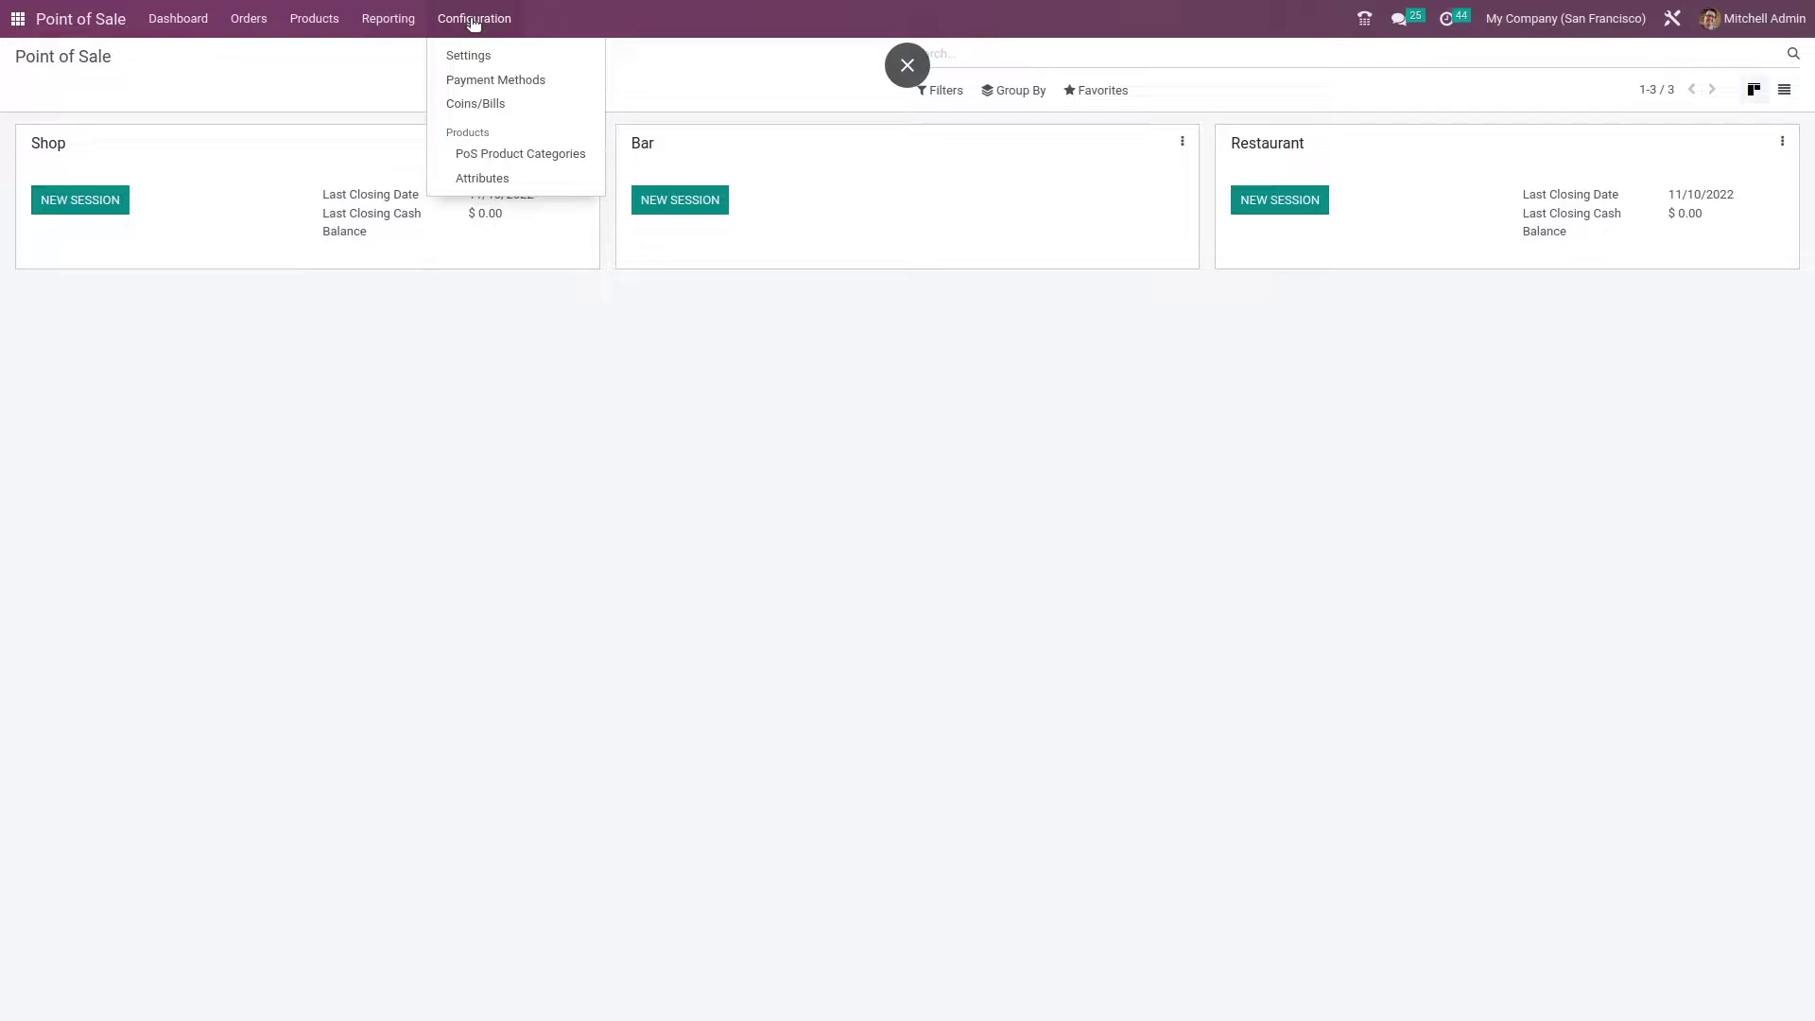
# - Open Configuration > Payment Methods to list Cash, Bank and Customer Account
pyautogui.click(505, 85)
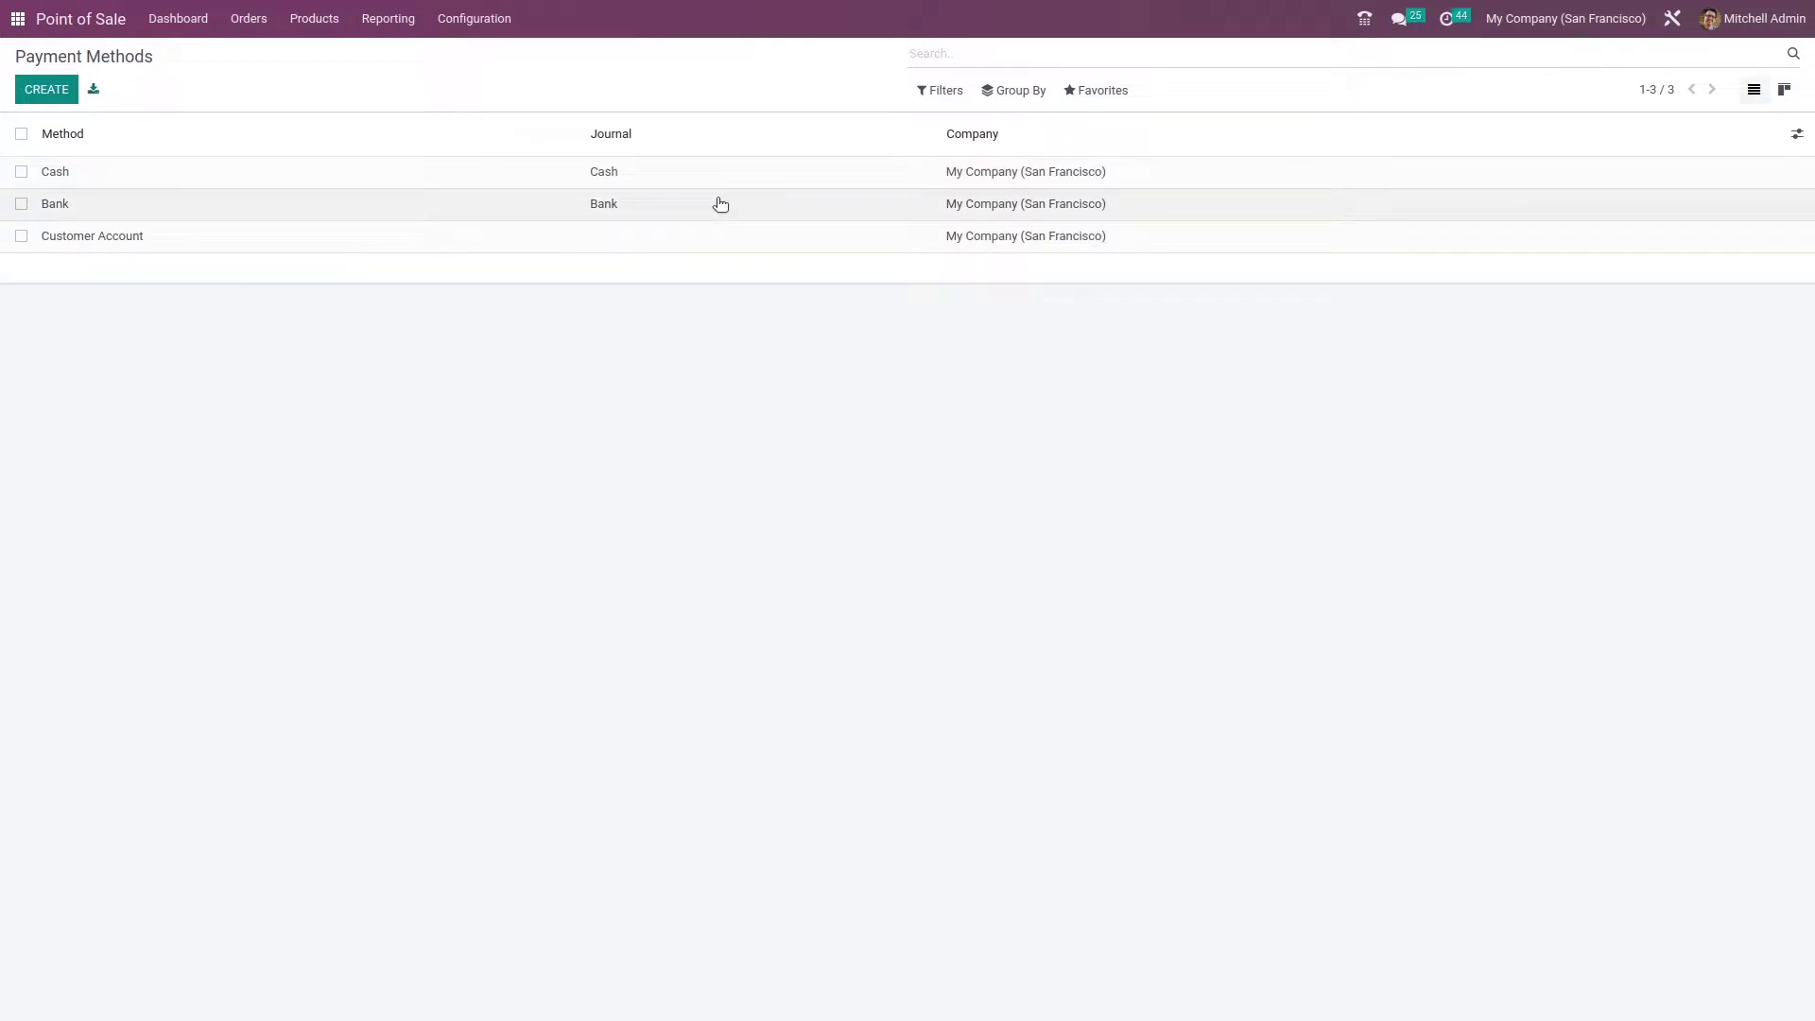
pyautogui.click(669, 185)
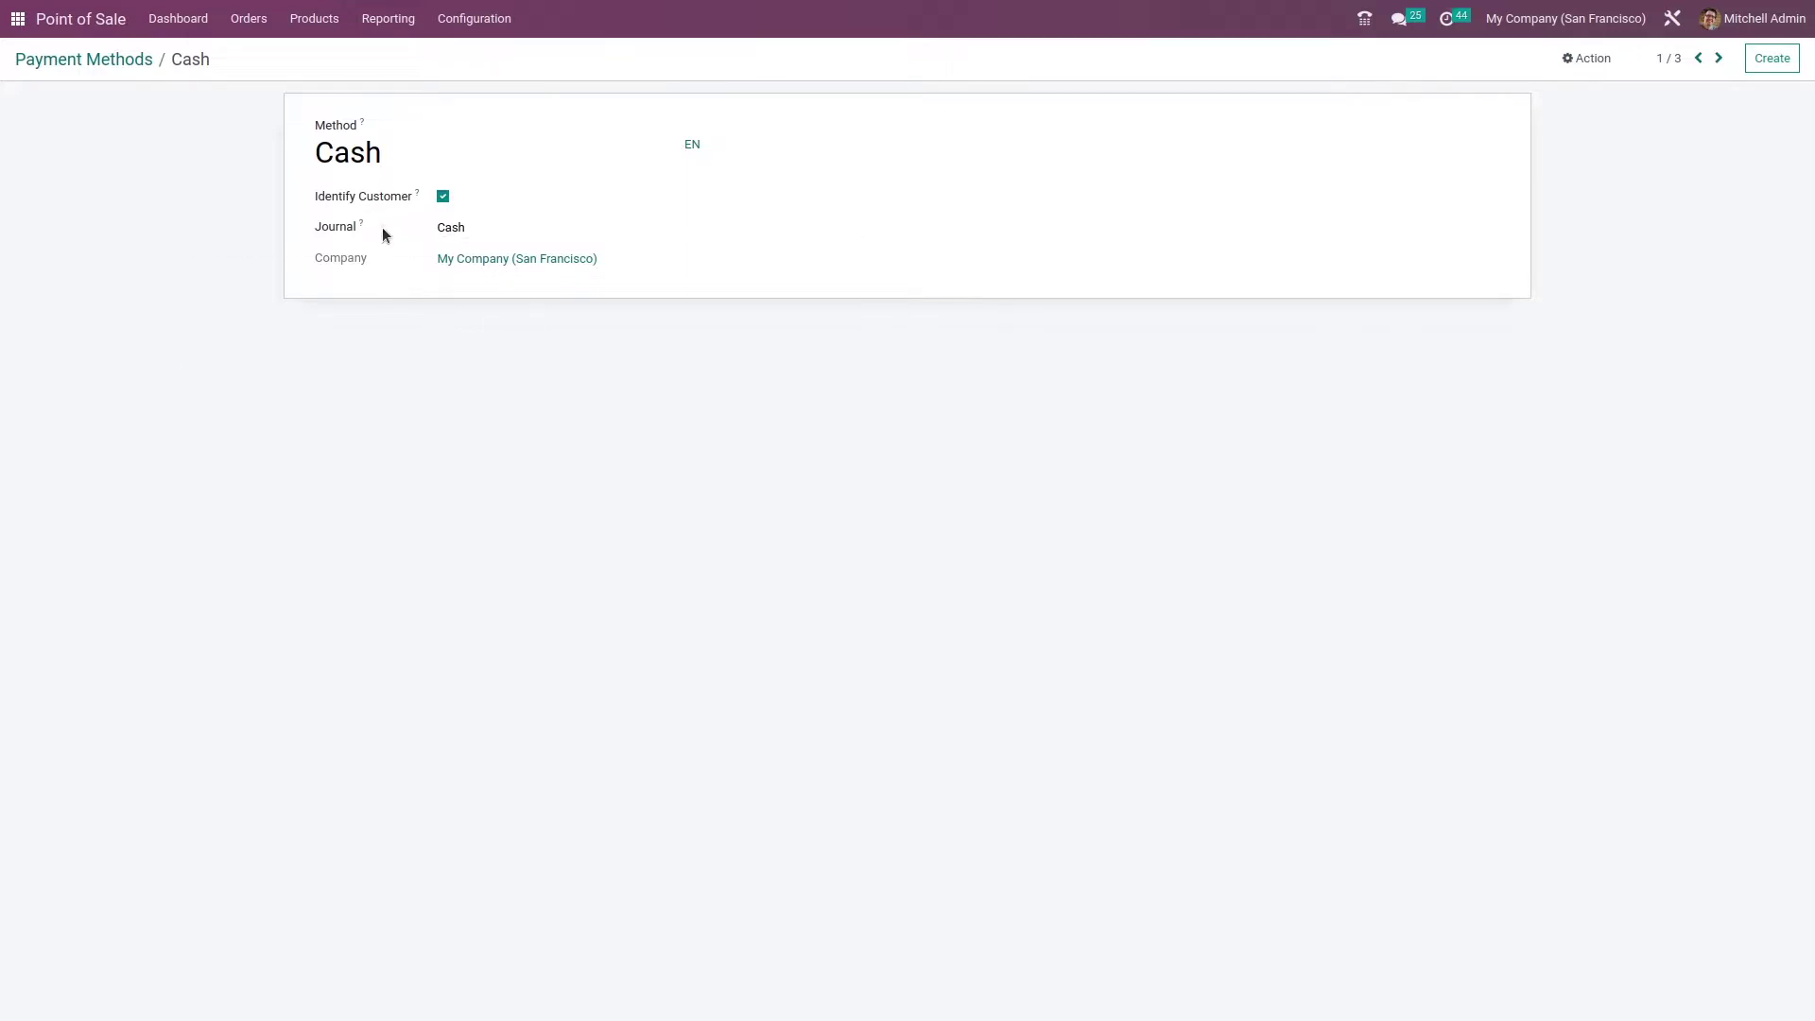
pyautogui.click(515, 225)
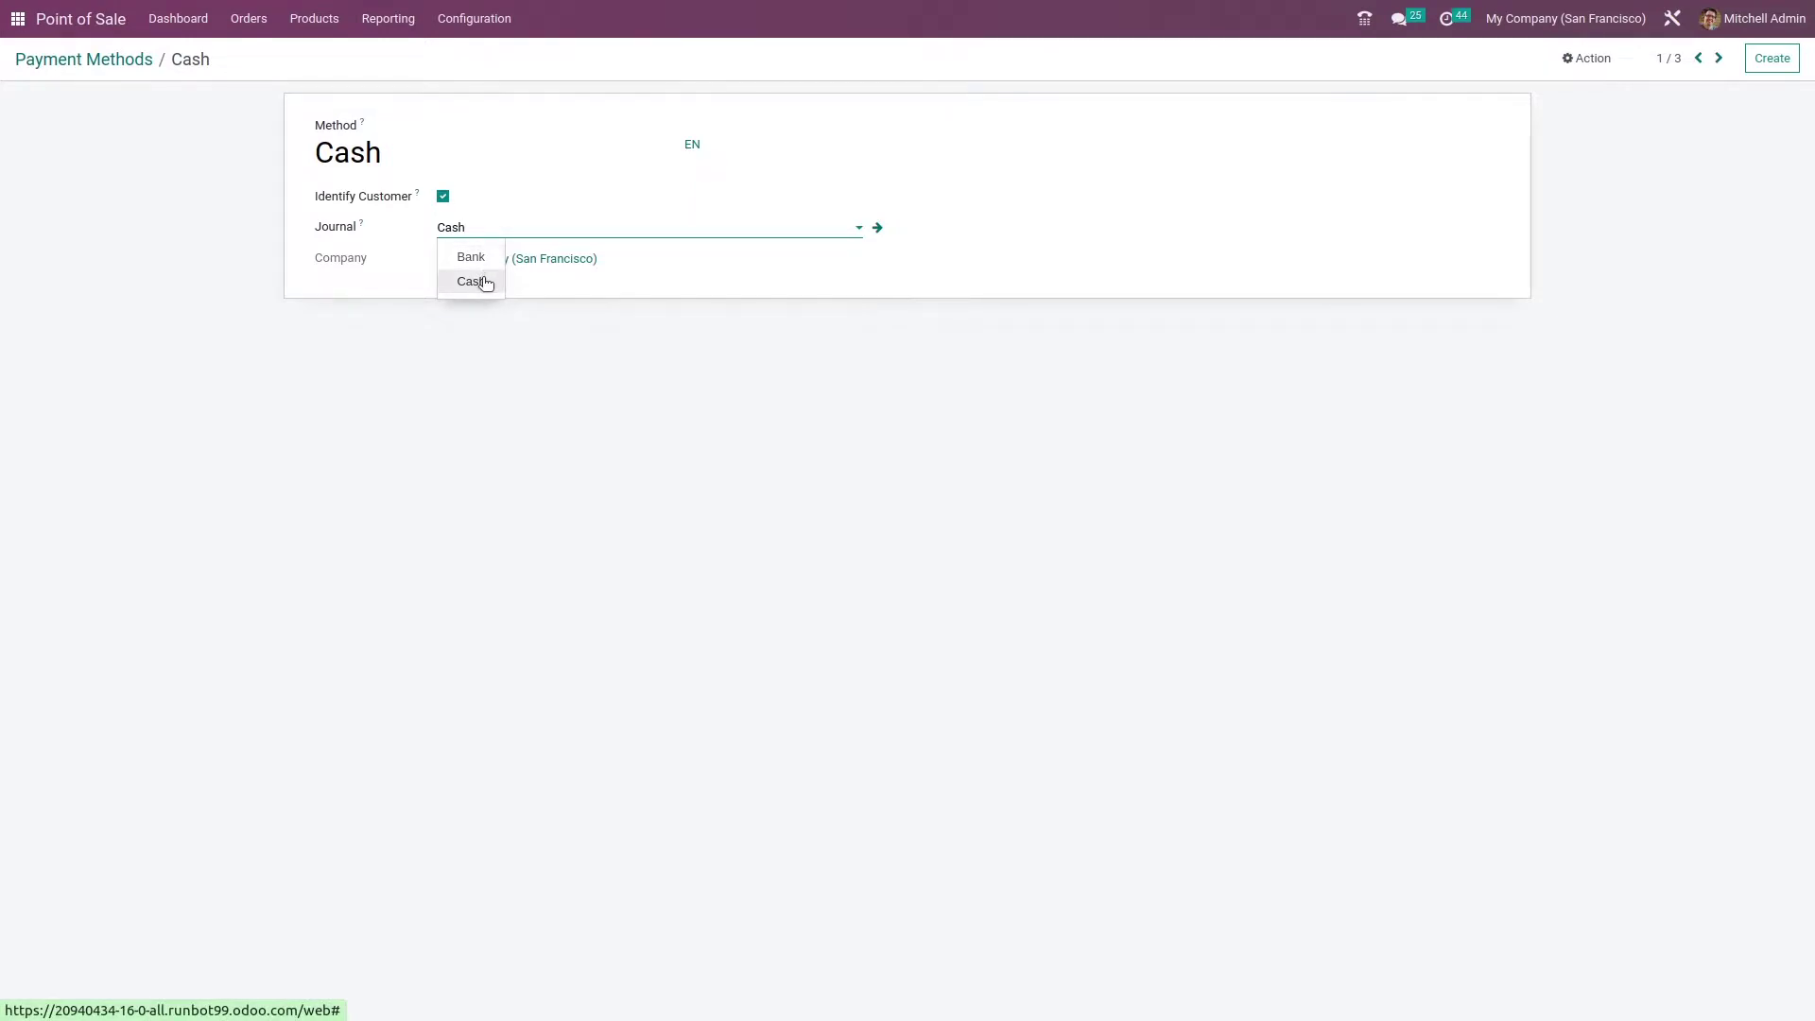
pyautogui.click(471, 282)
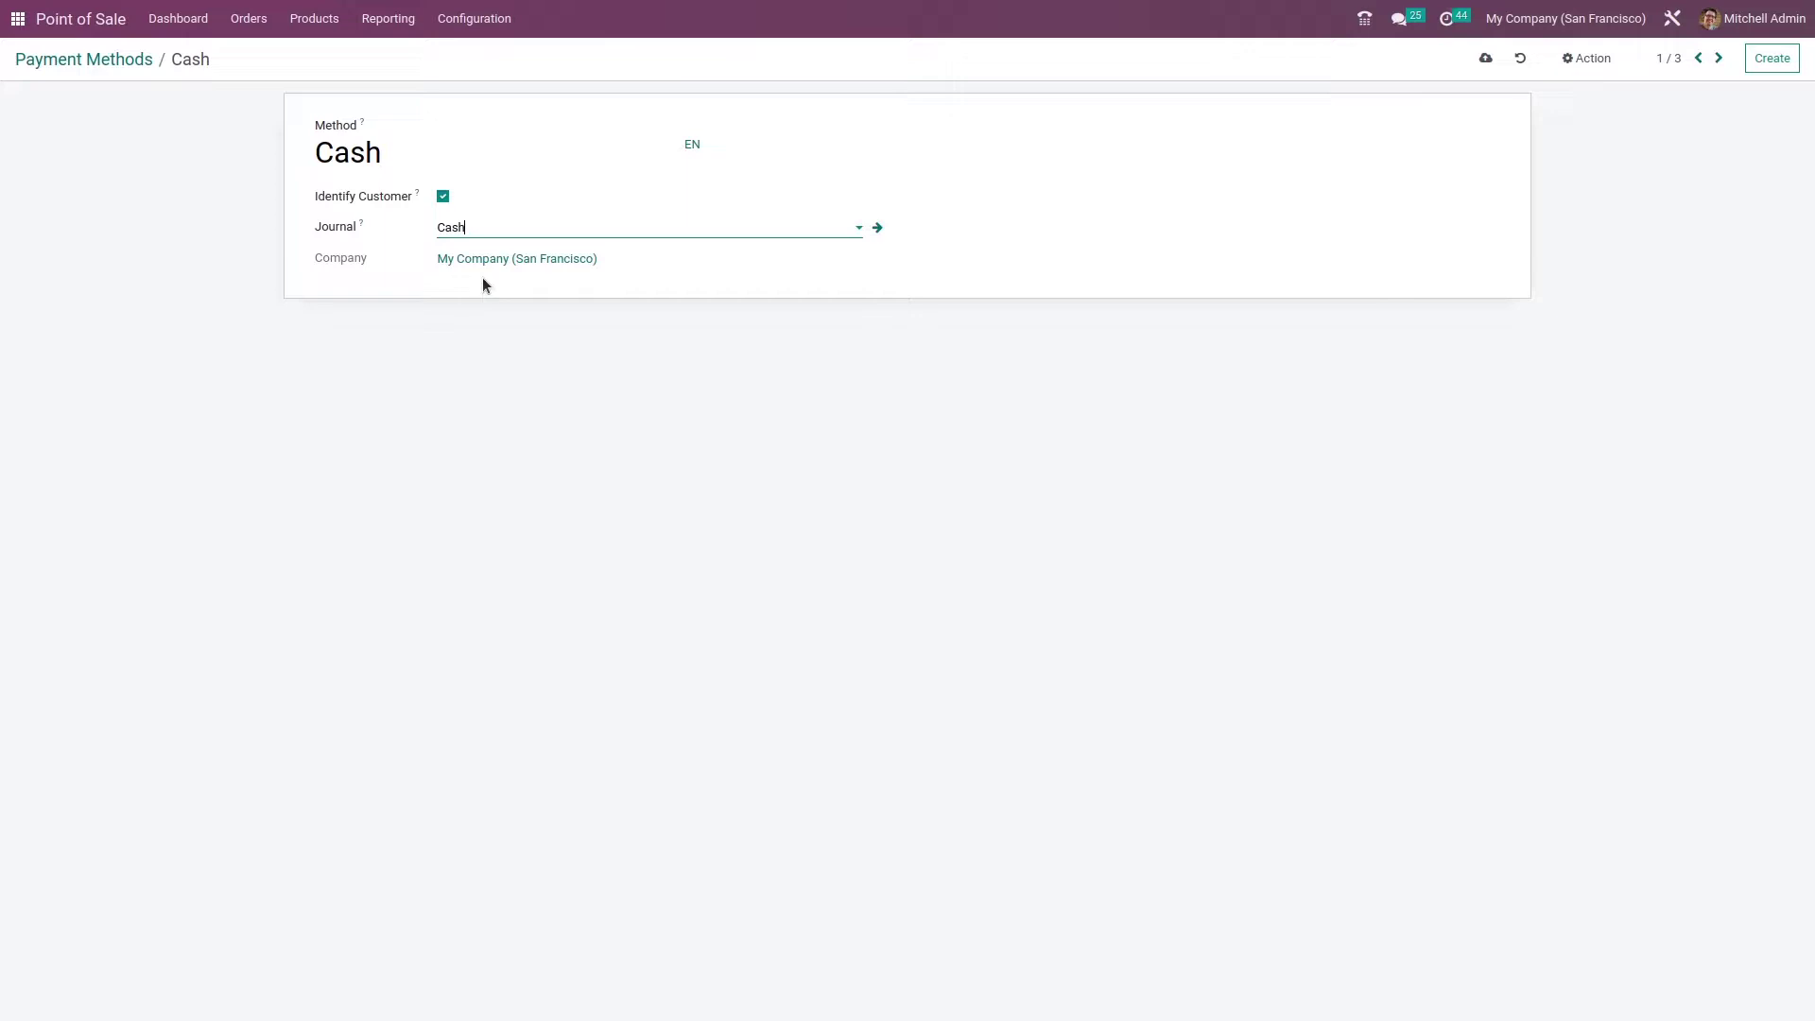
pyautogui.click(509, 225)
pyautogui.click(480, 256)
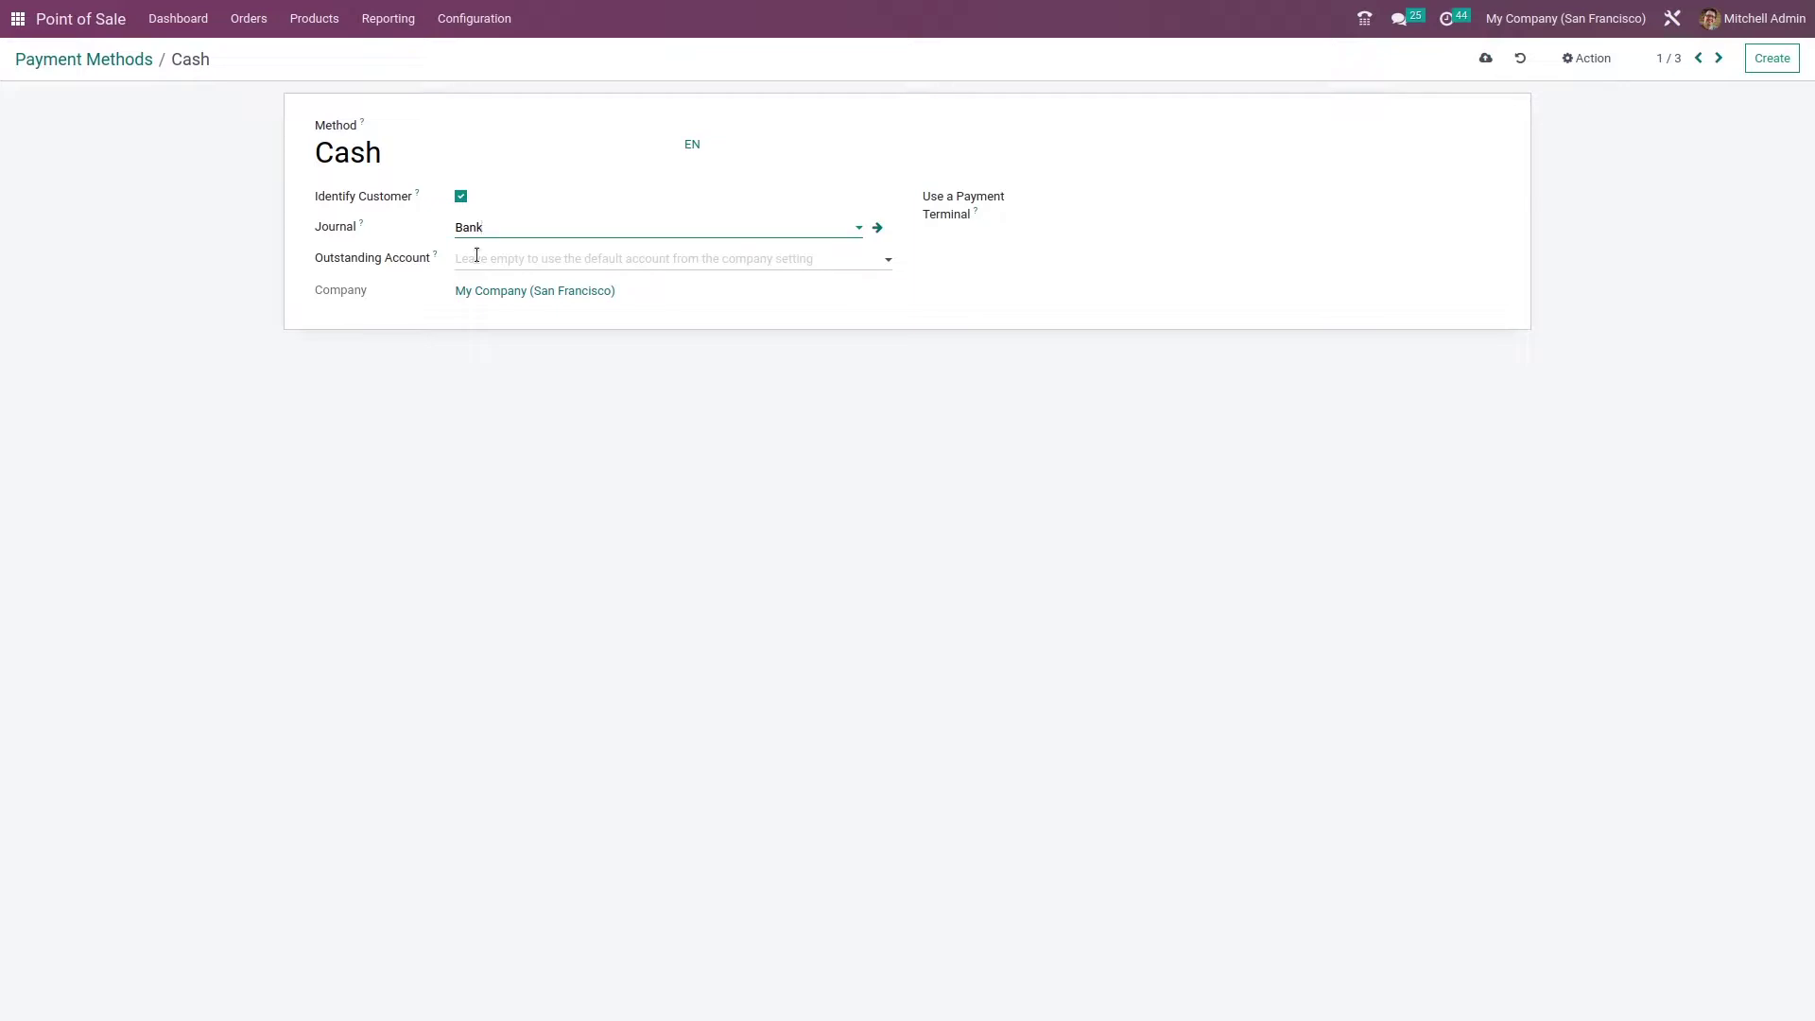
pyautogui.click(559, 261)
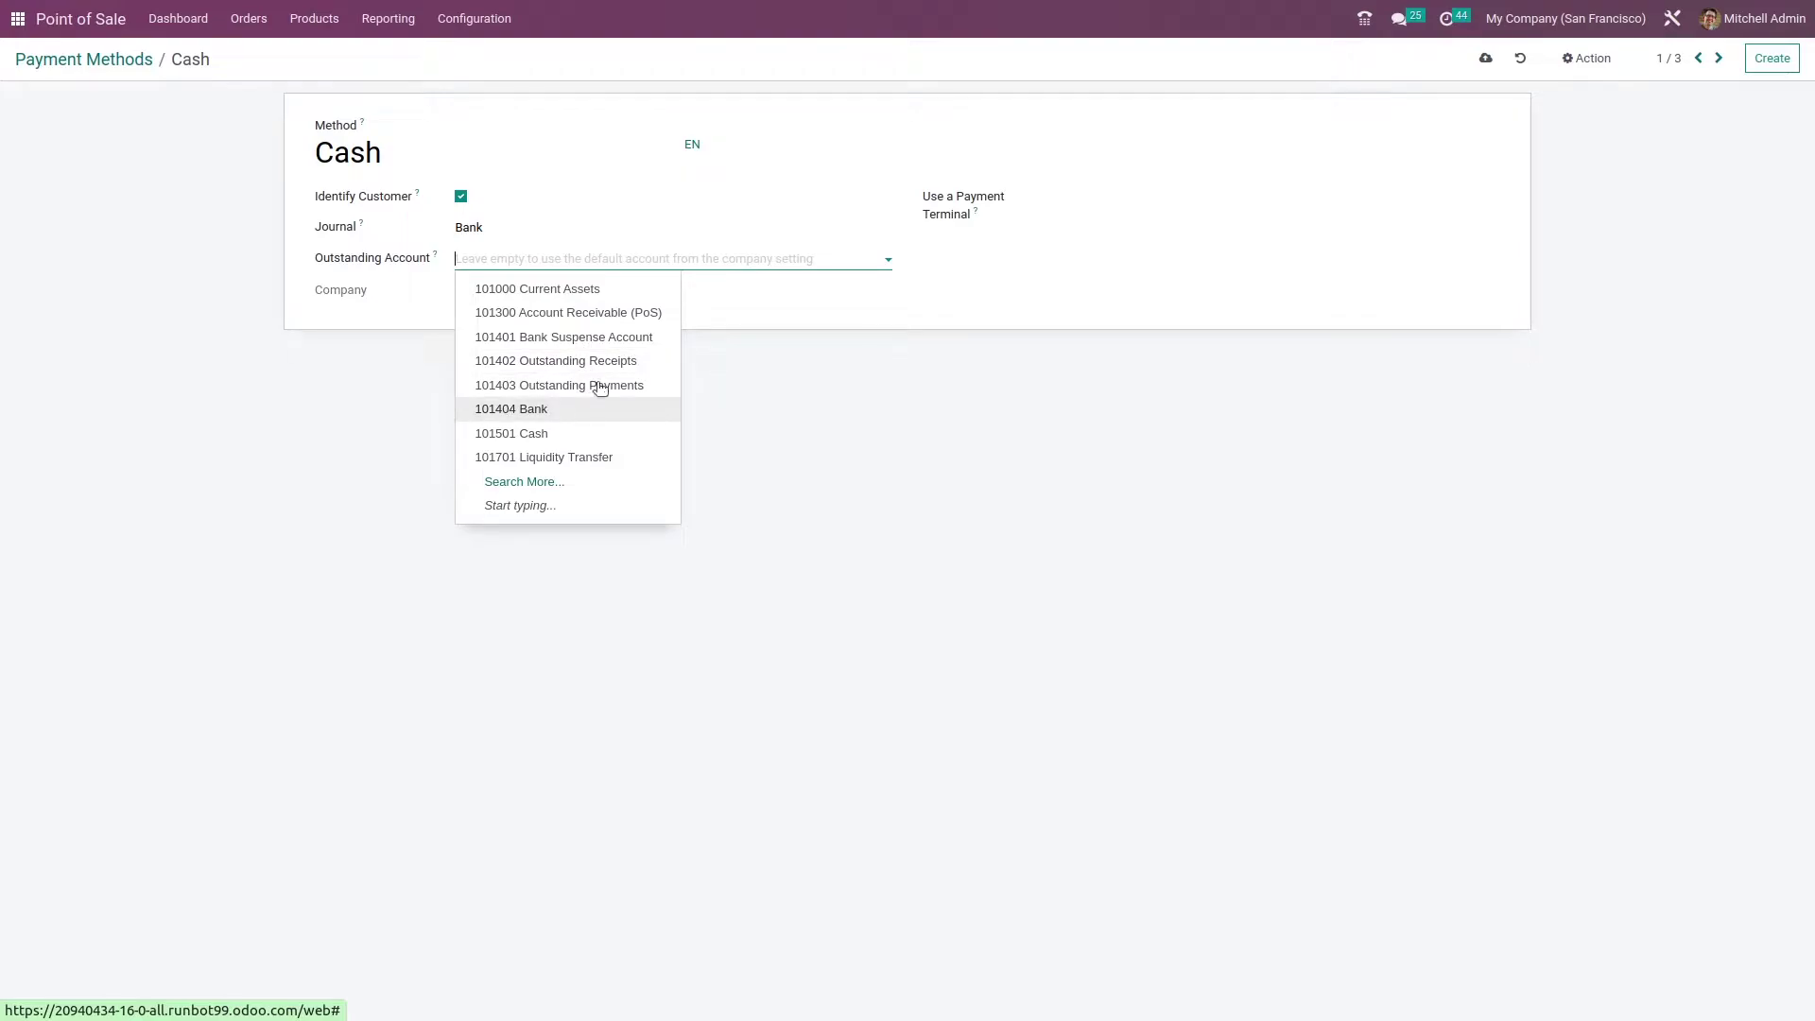
pyautogui.click(660, 218)
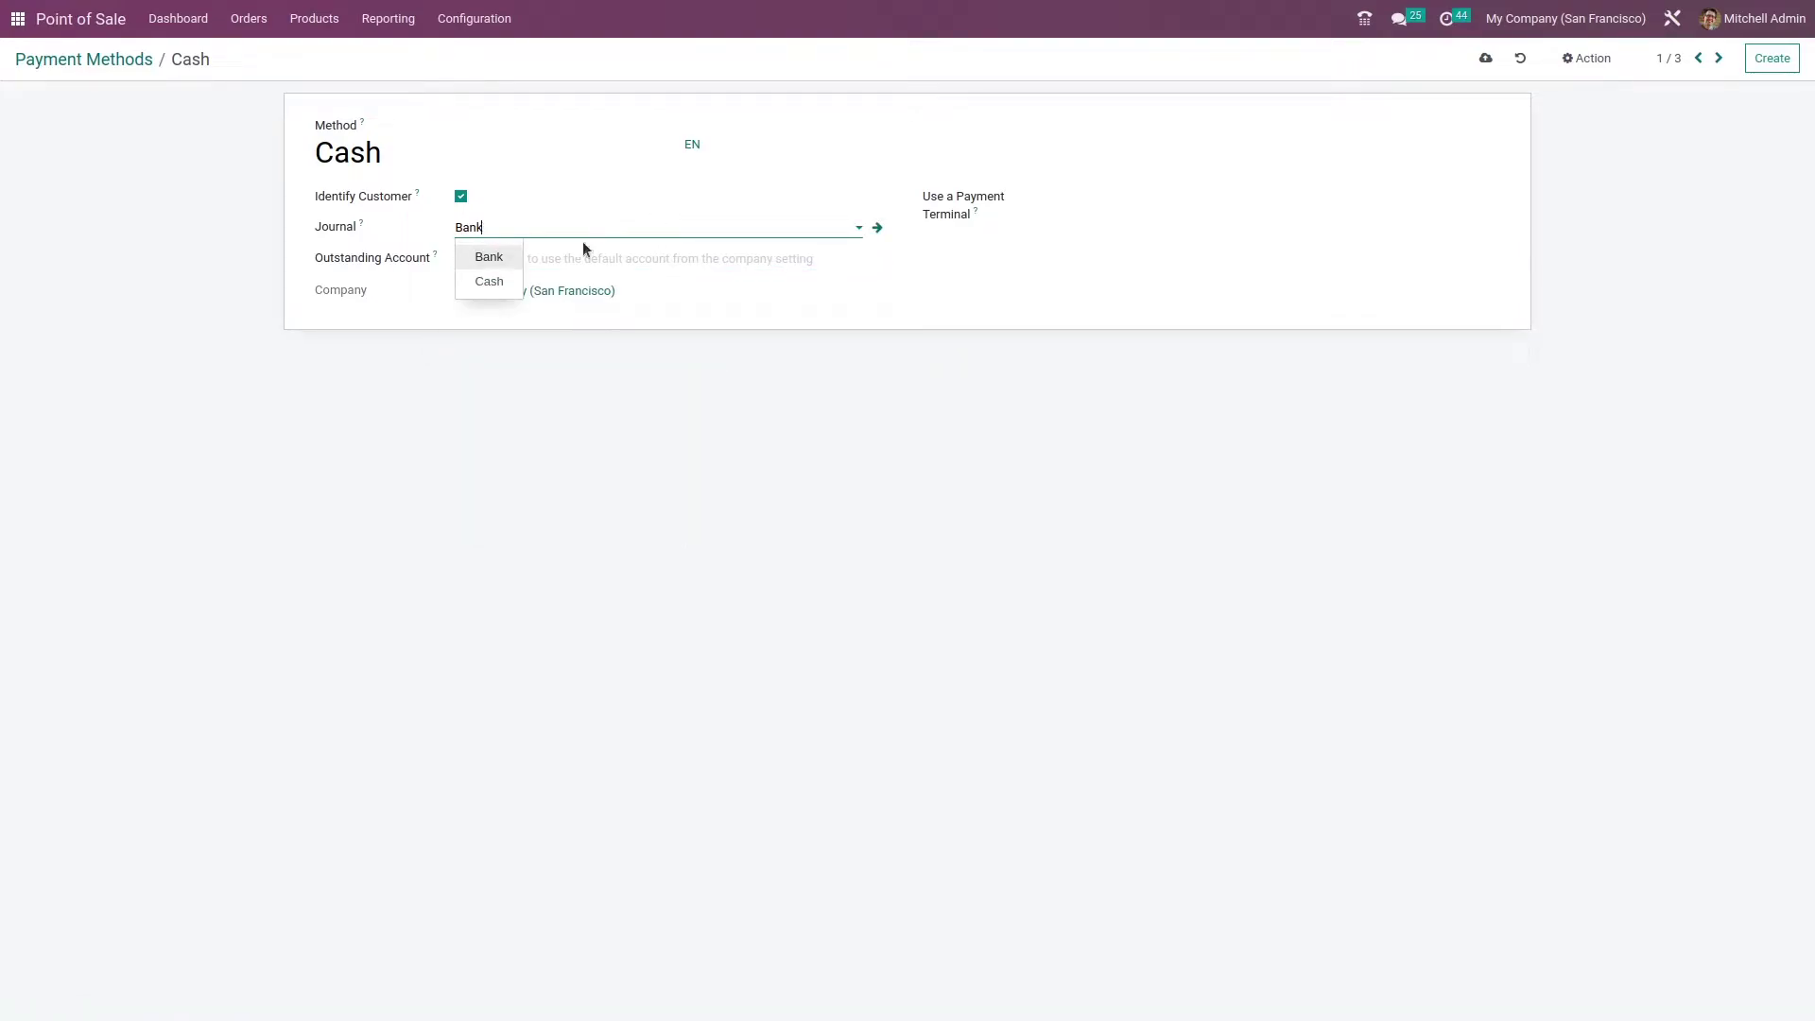
pyautogui.click(498, 284)
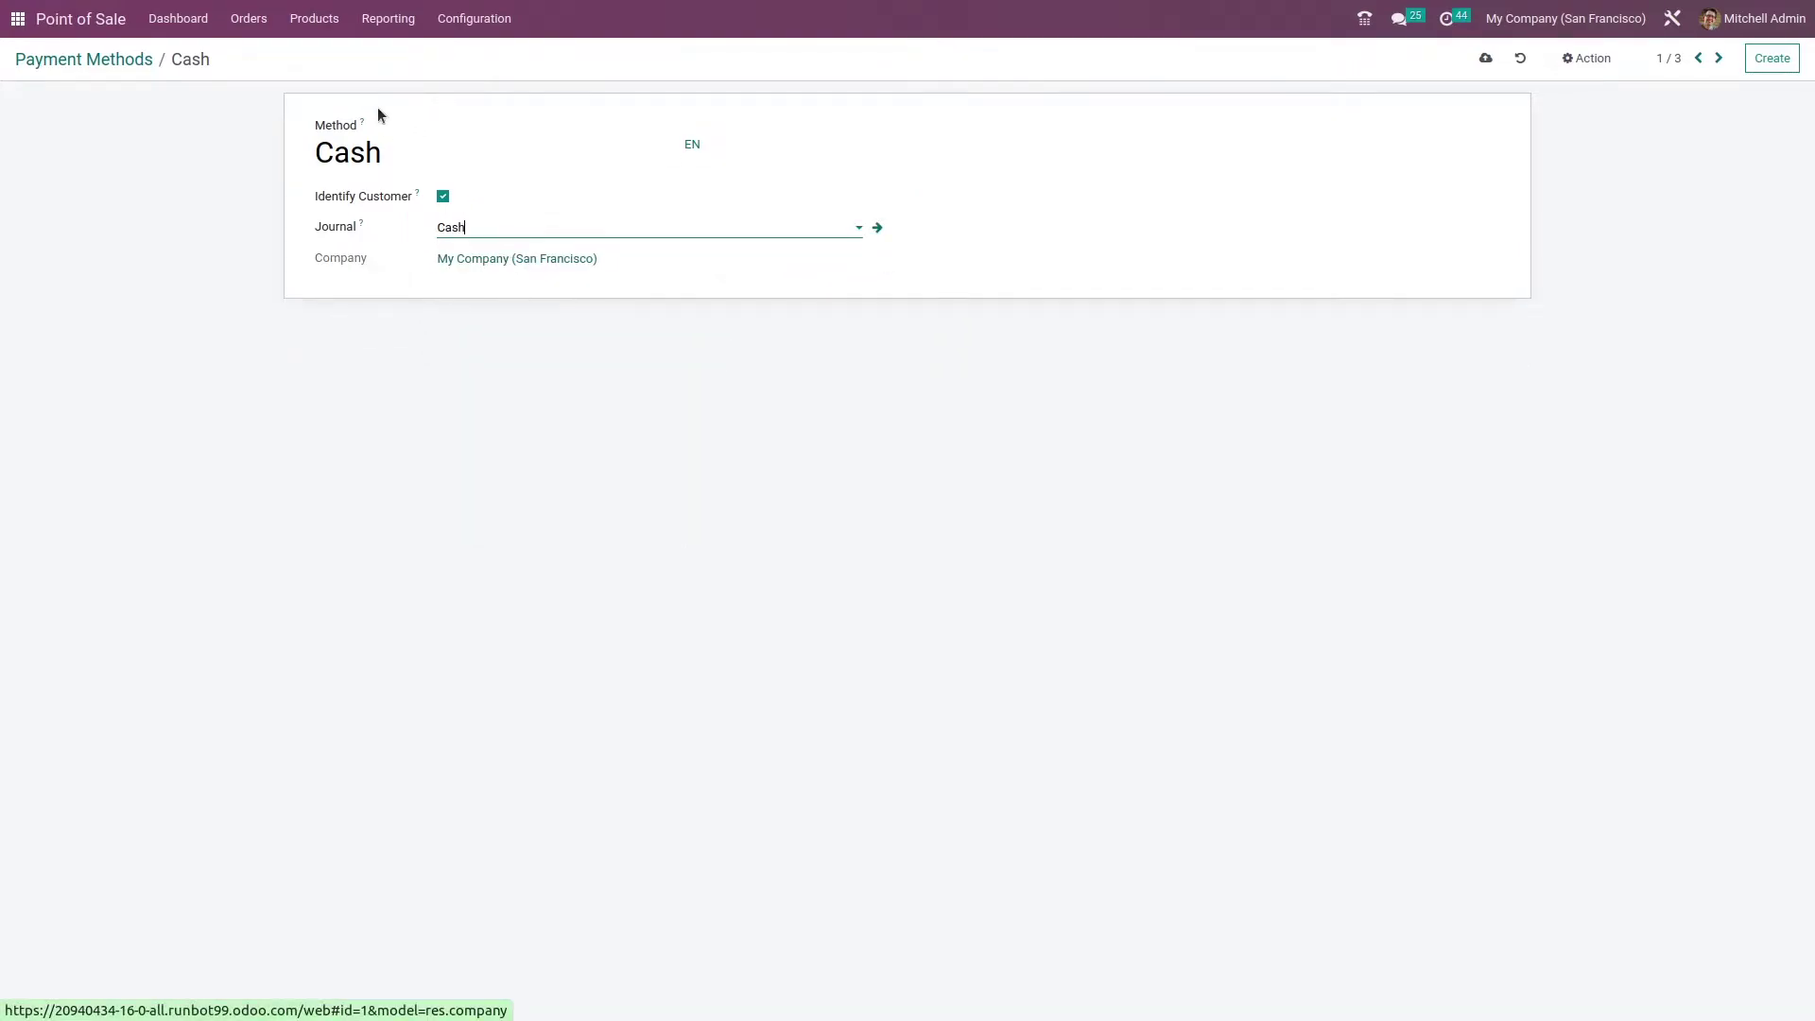
pyautogui.click(81, 59)
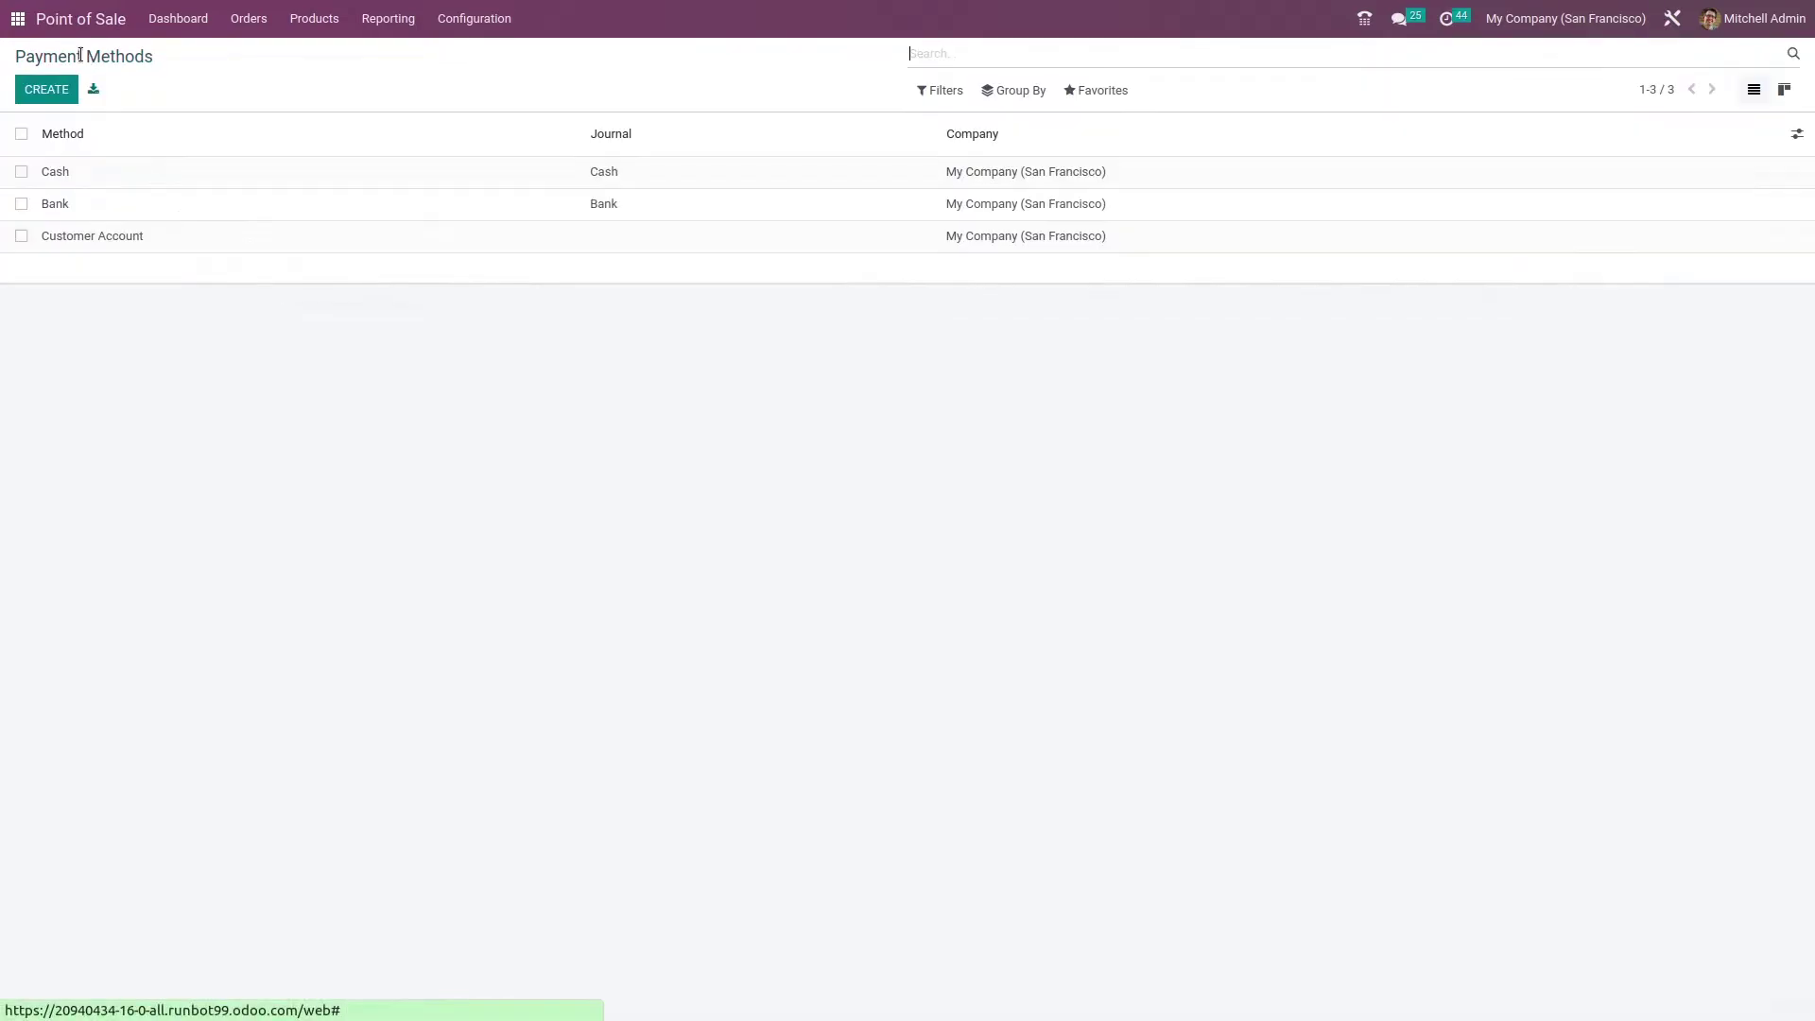
# - Create a 'demo payment' method with the Cash journal and no intermediary account, then save it
pyautogui.click(47, 90)
pyautogui.write('demo payment')
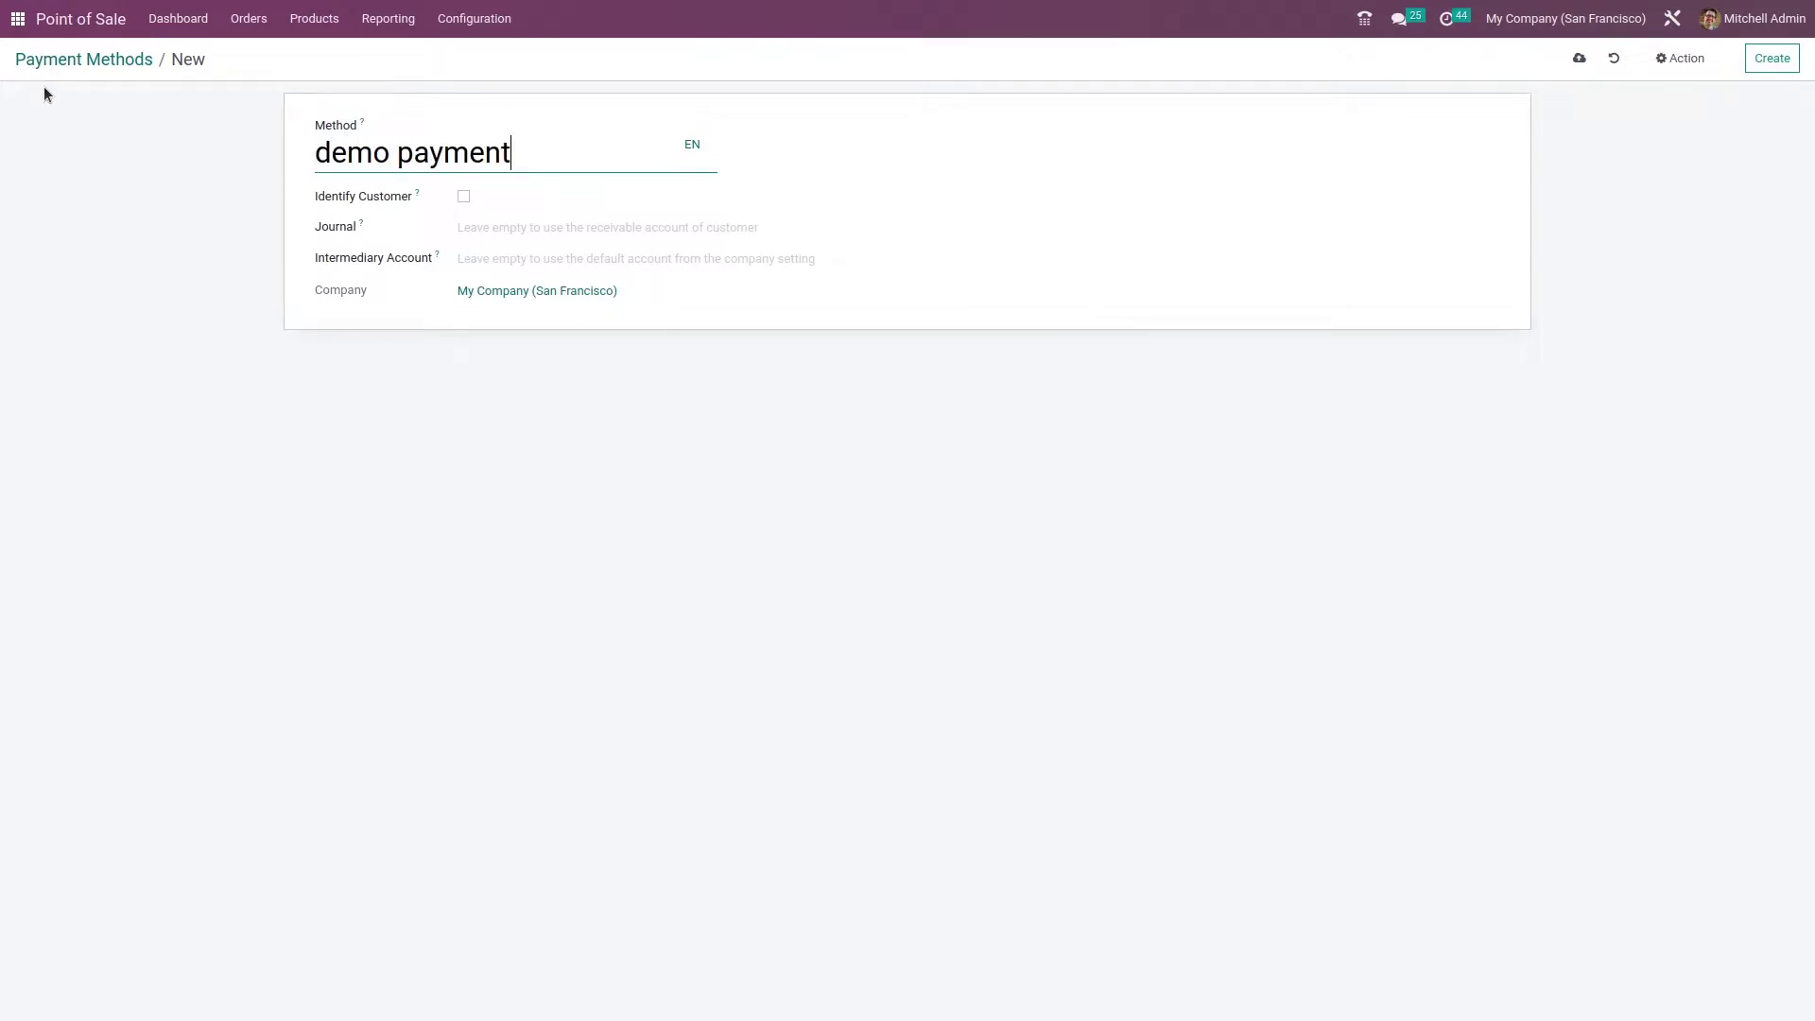
pyautogui.click(554, 228)
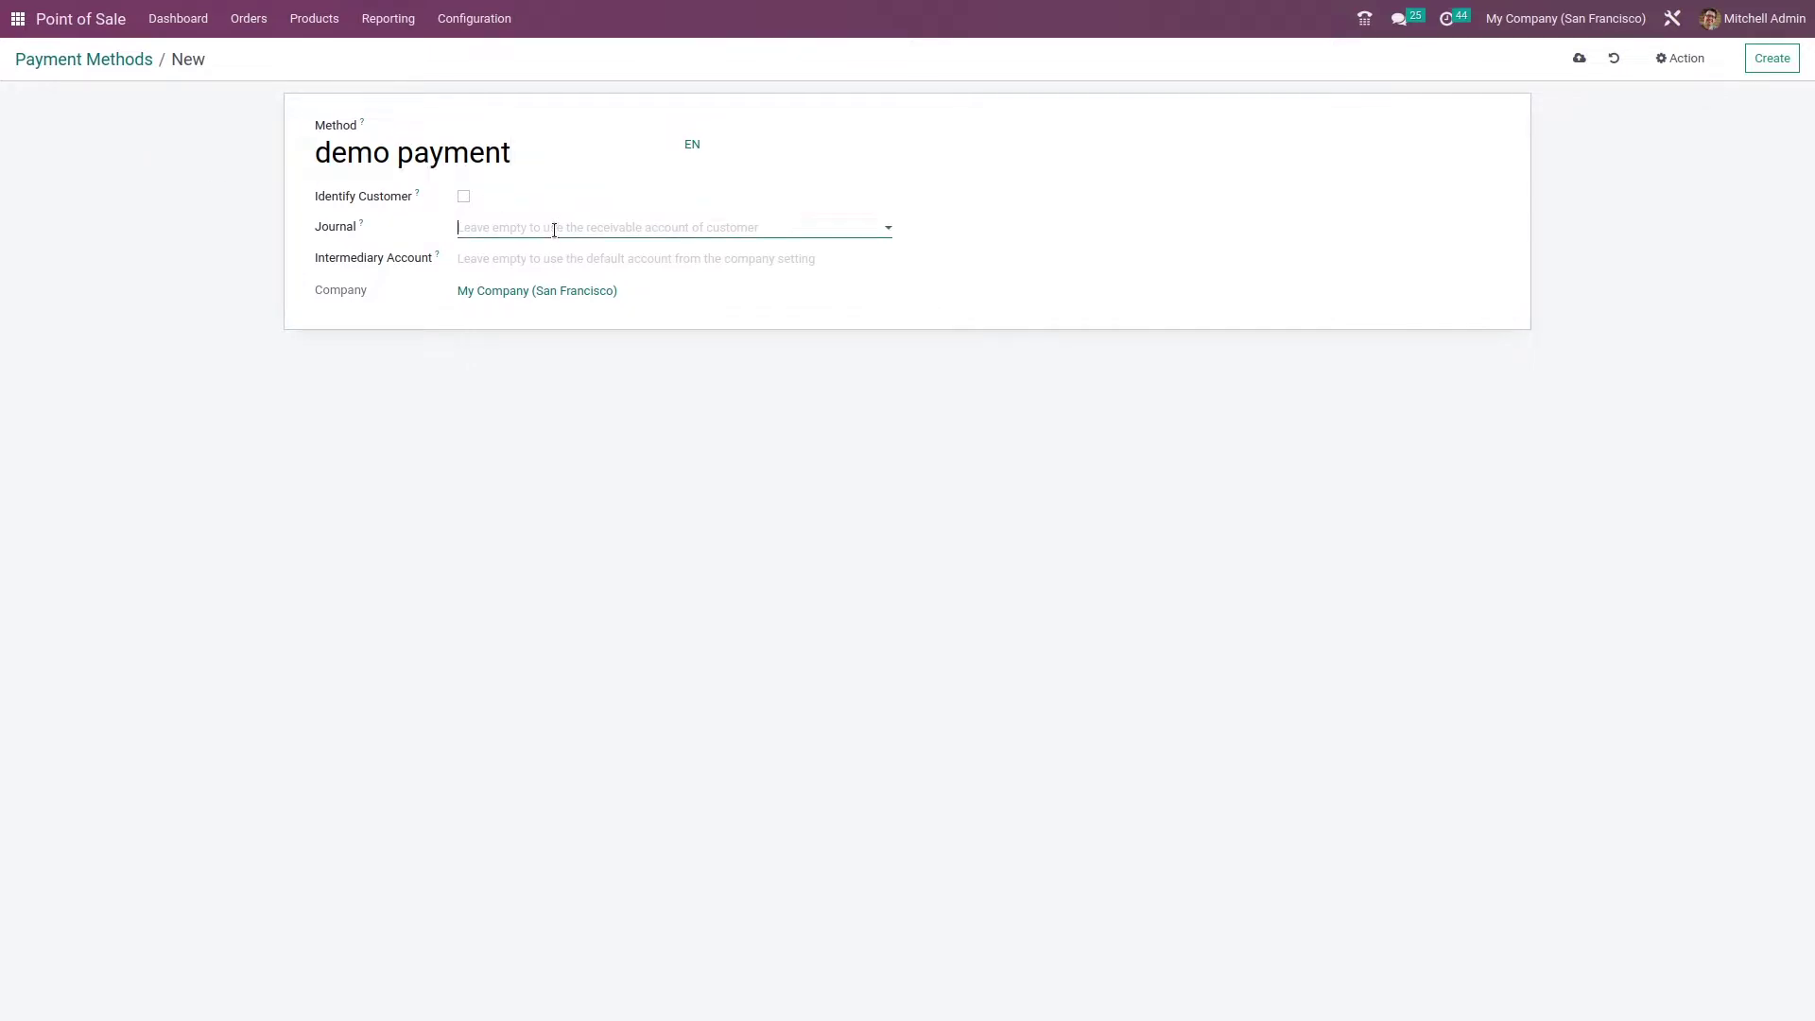
pyautogui.click(529, 275)
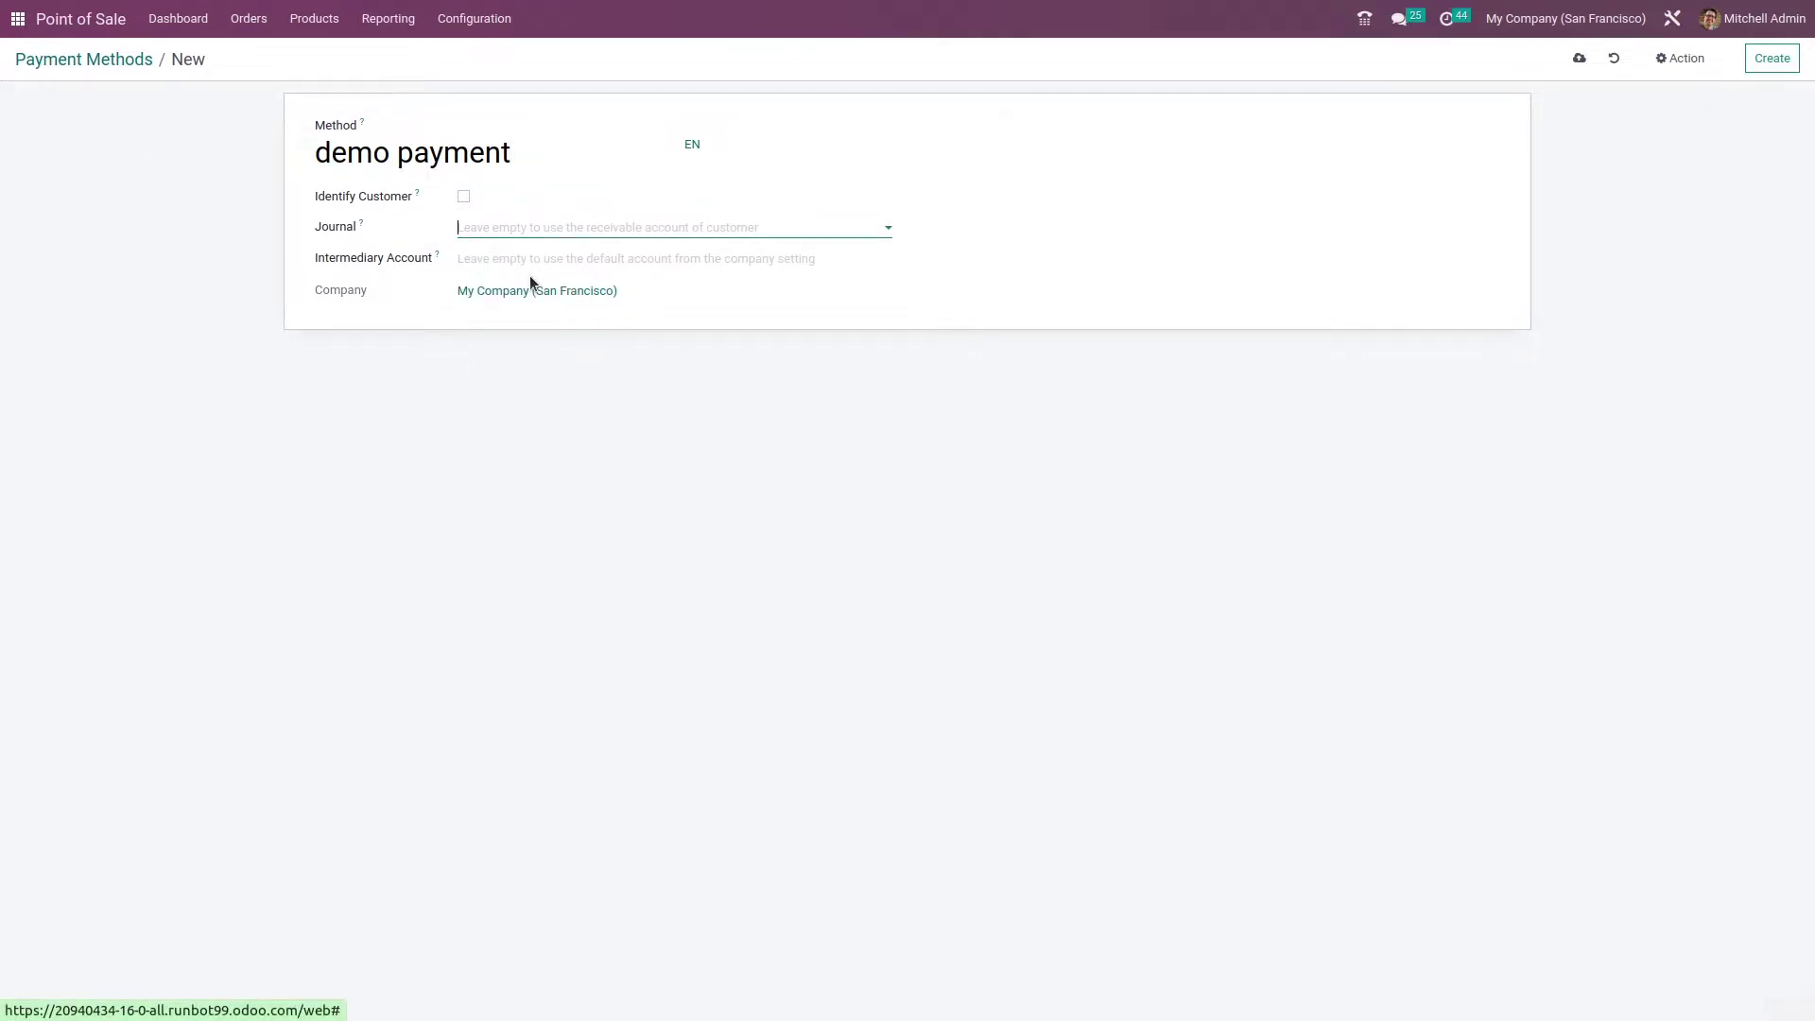
pyautogui.click(464, 258)
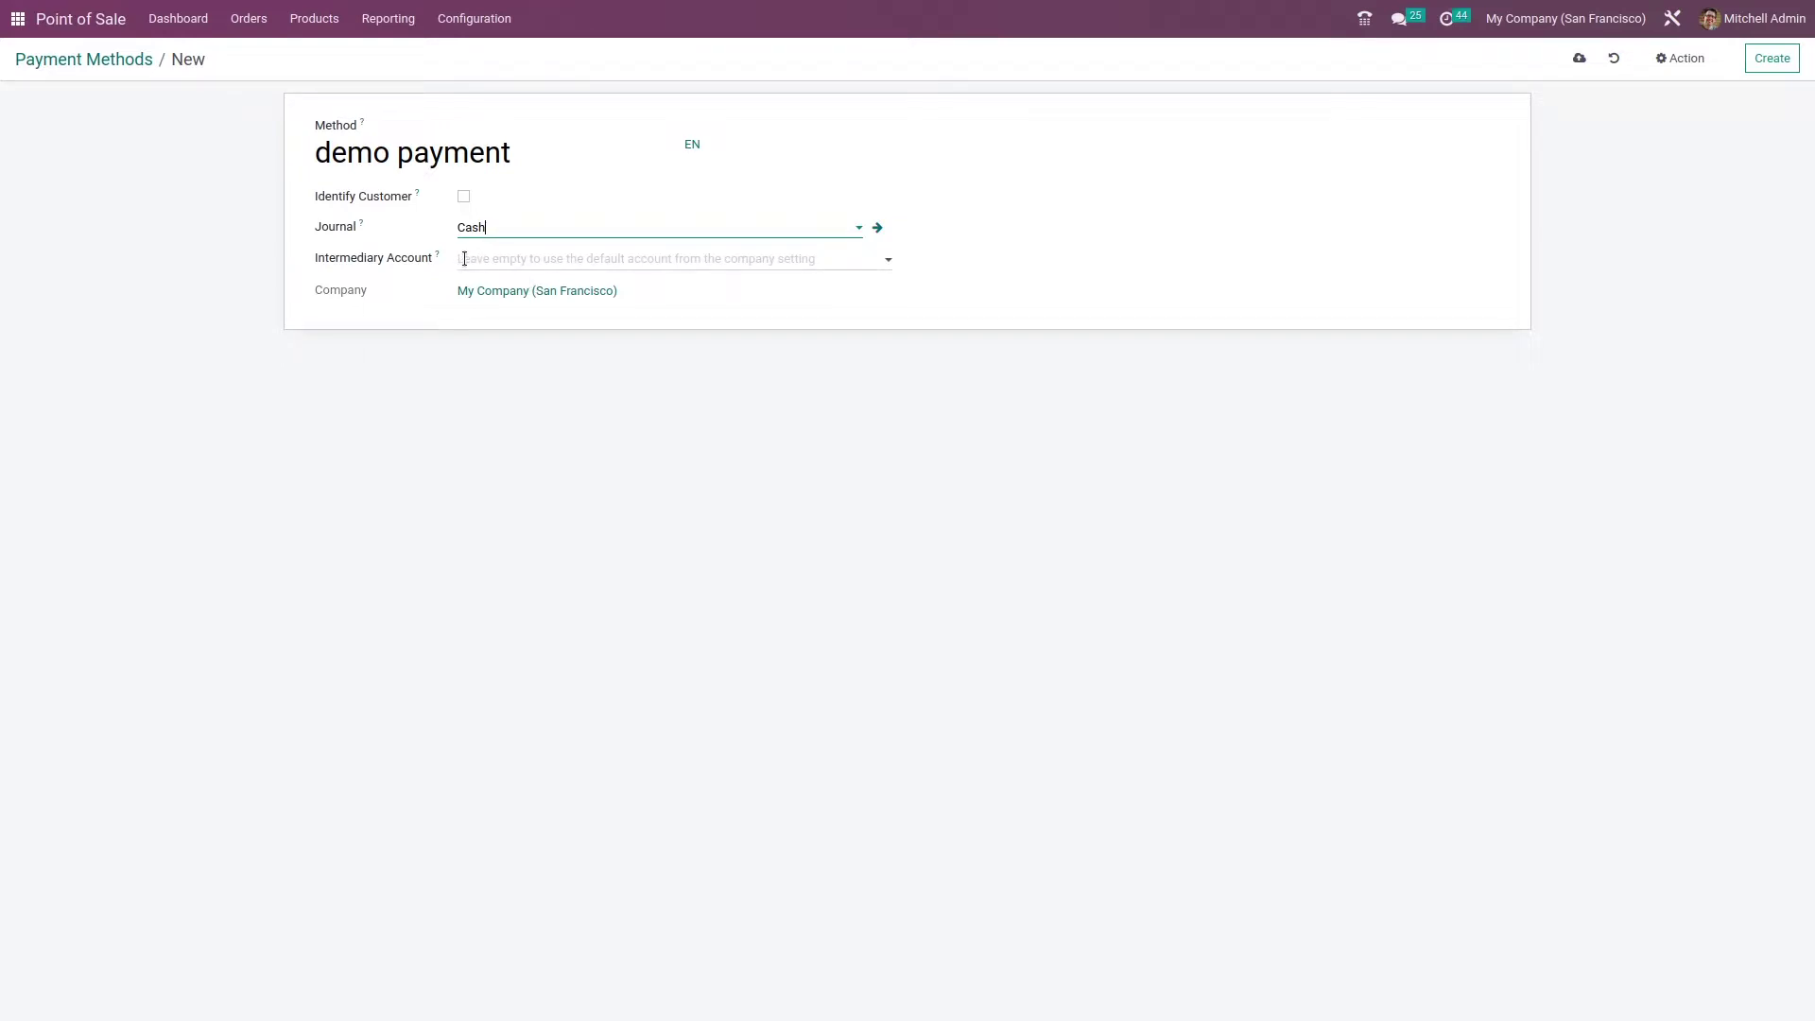
pyautogui.click(464, 258)
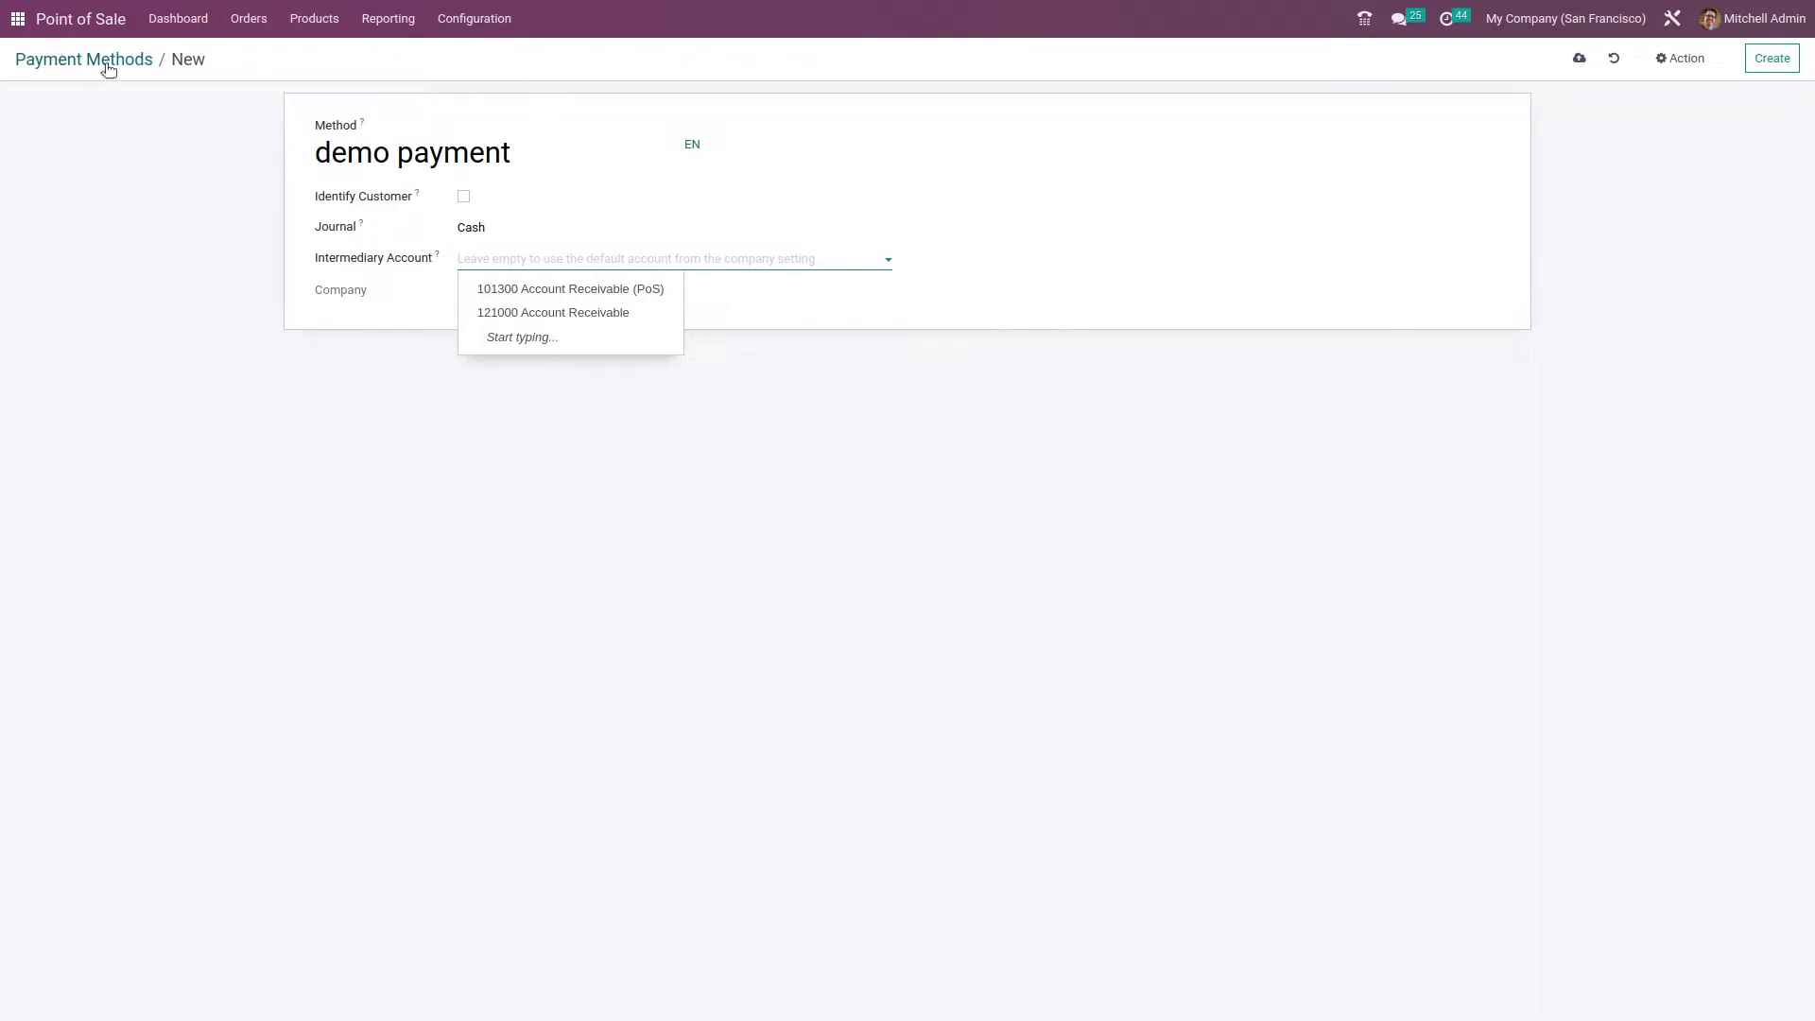
pyautogui.click(163, 202)
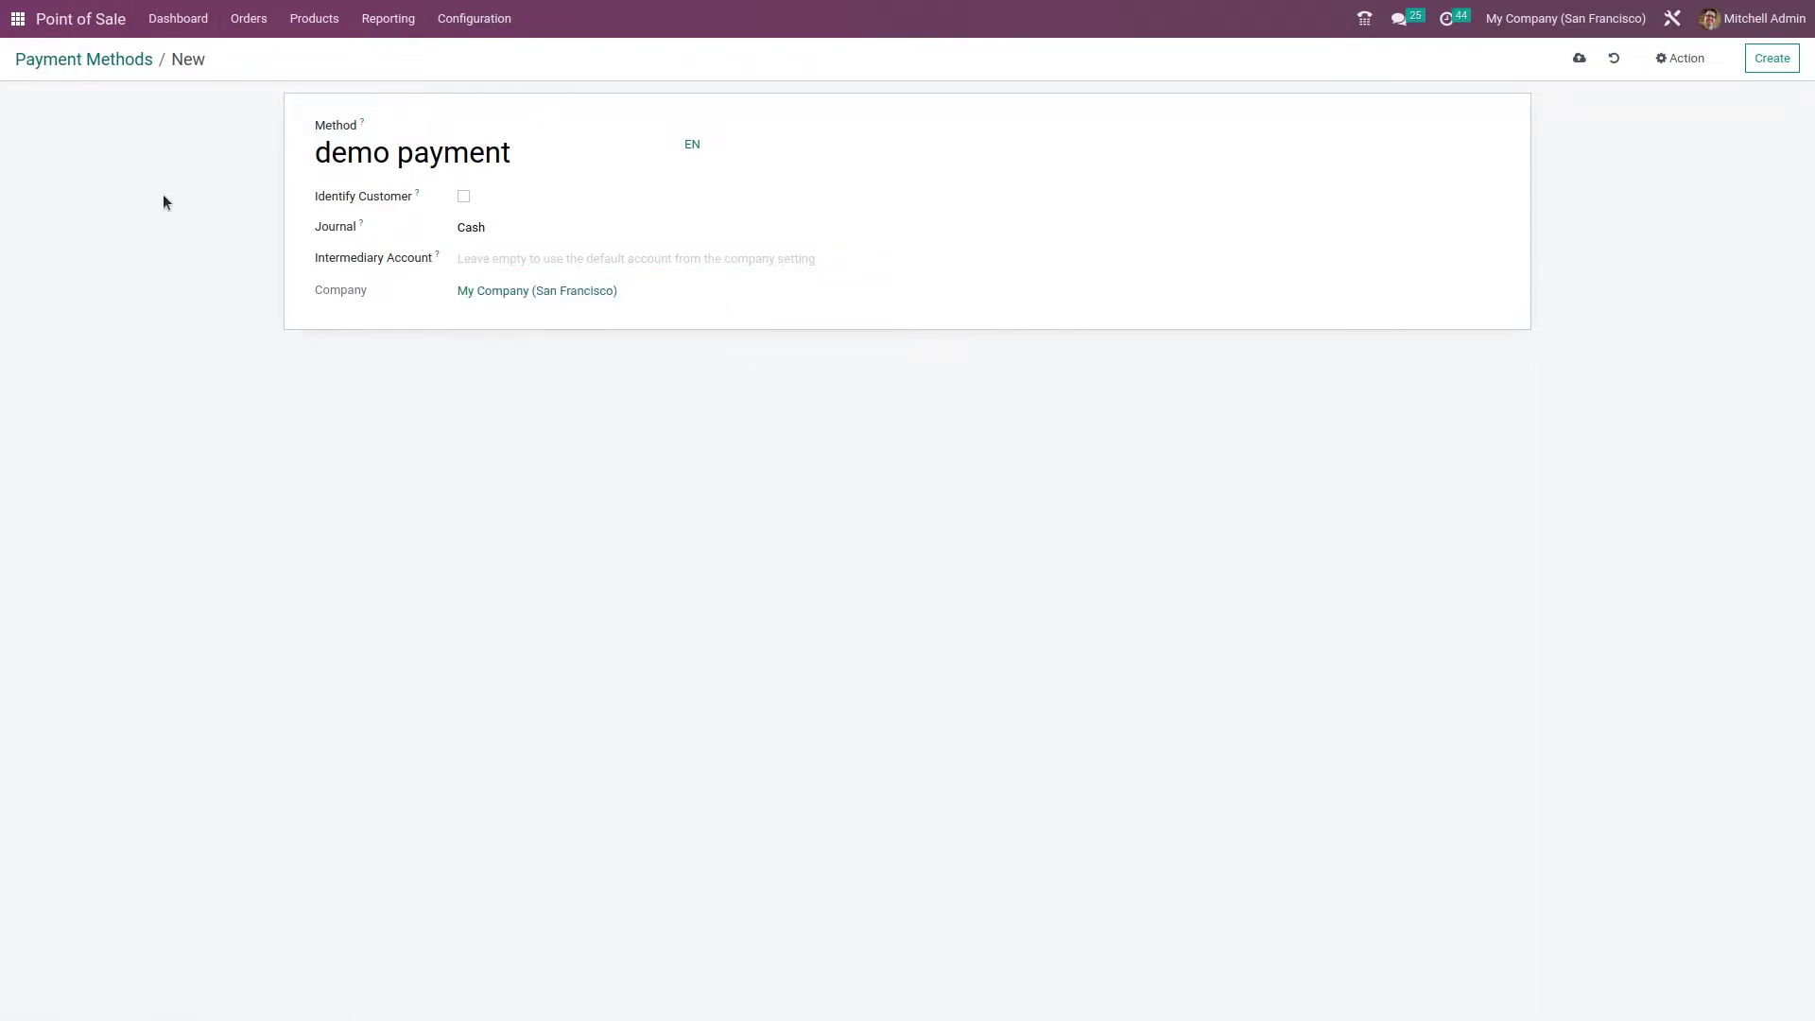
pyautogui.click(112, 56)
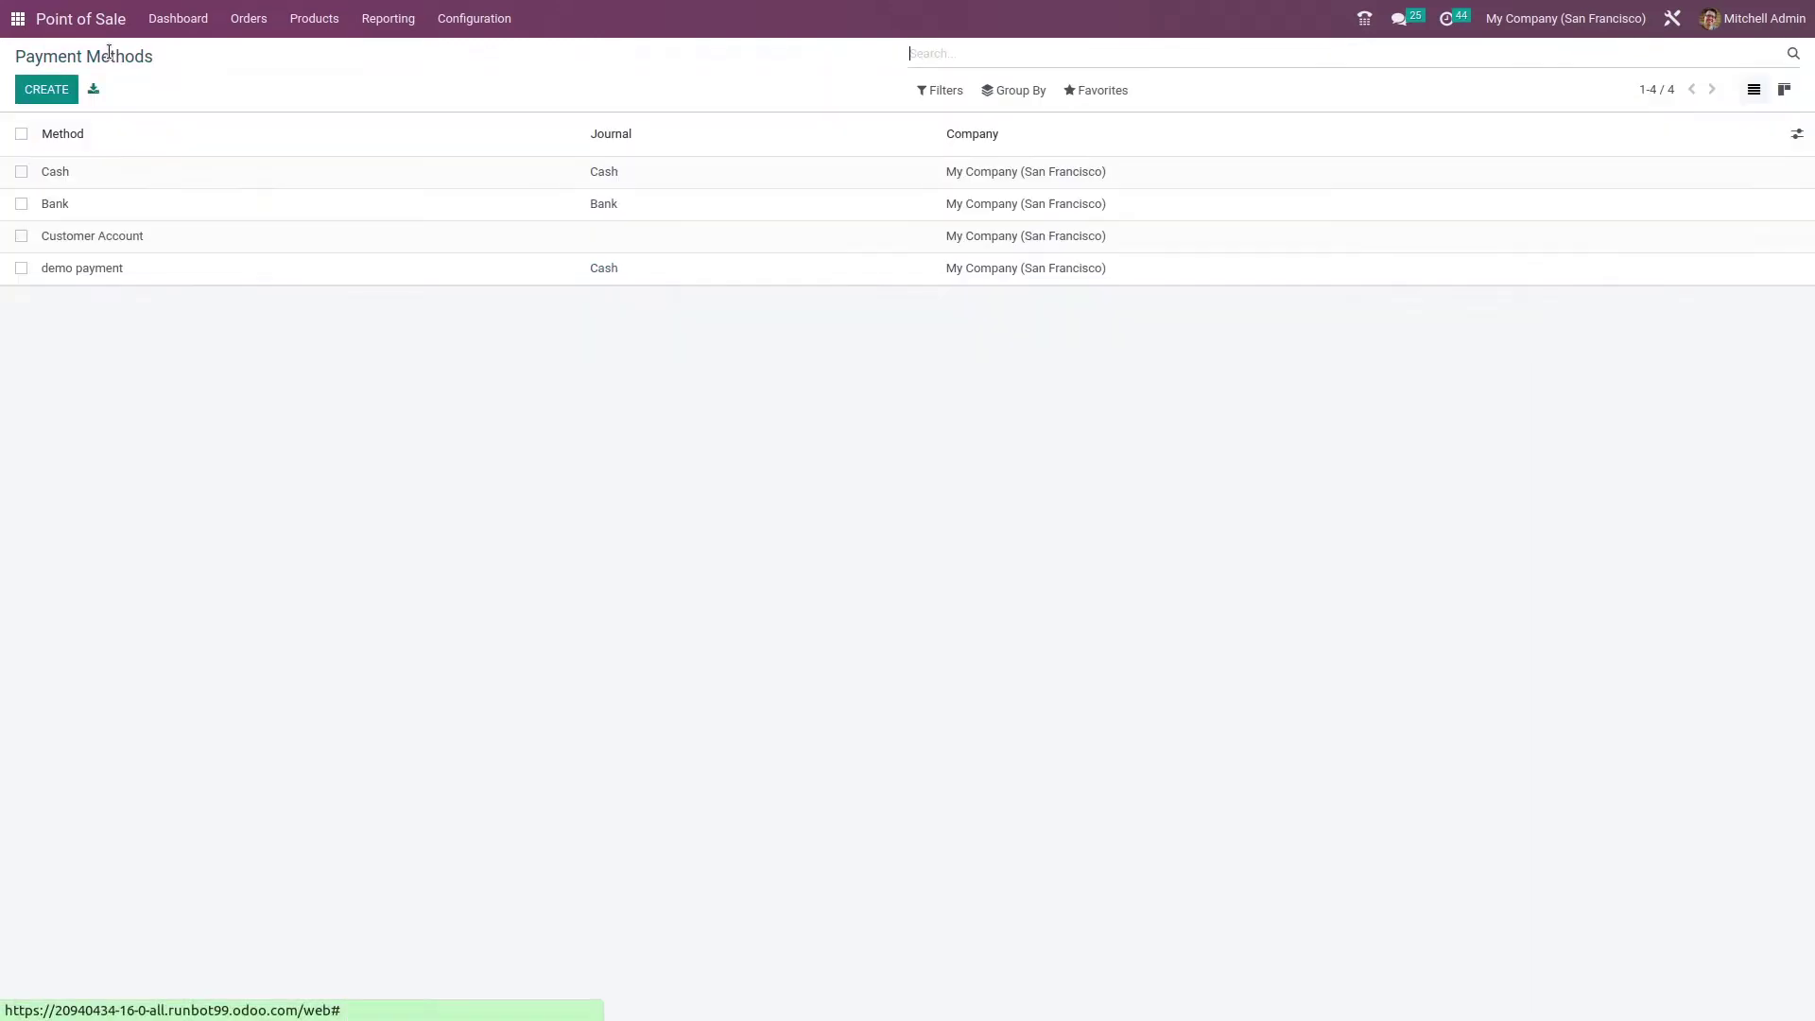
# - View the Point of Sale Settings page, then go back to the Shop, Bar and Restaurant dashboard
pyautogui.click(483, 34)
pyautogui.click(477, 54)
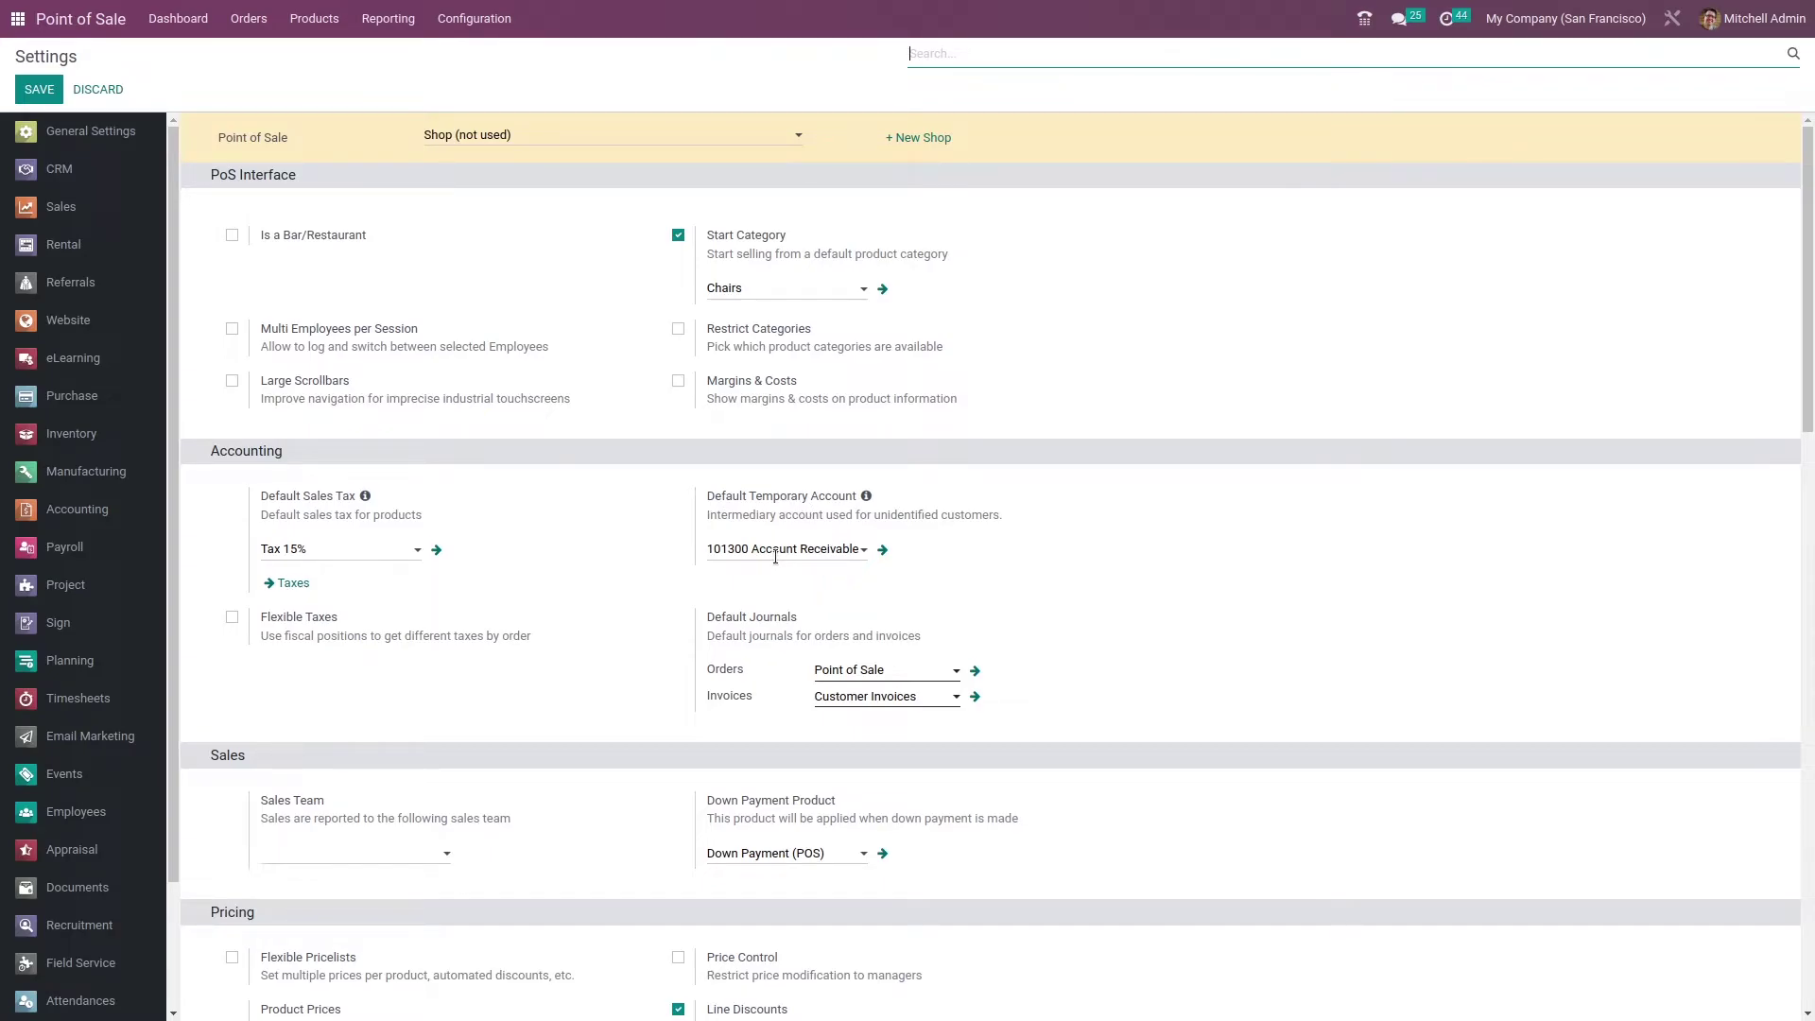
pyautogui.click(176, 28)
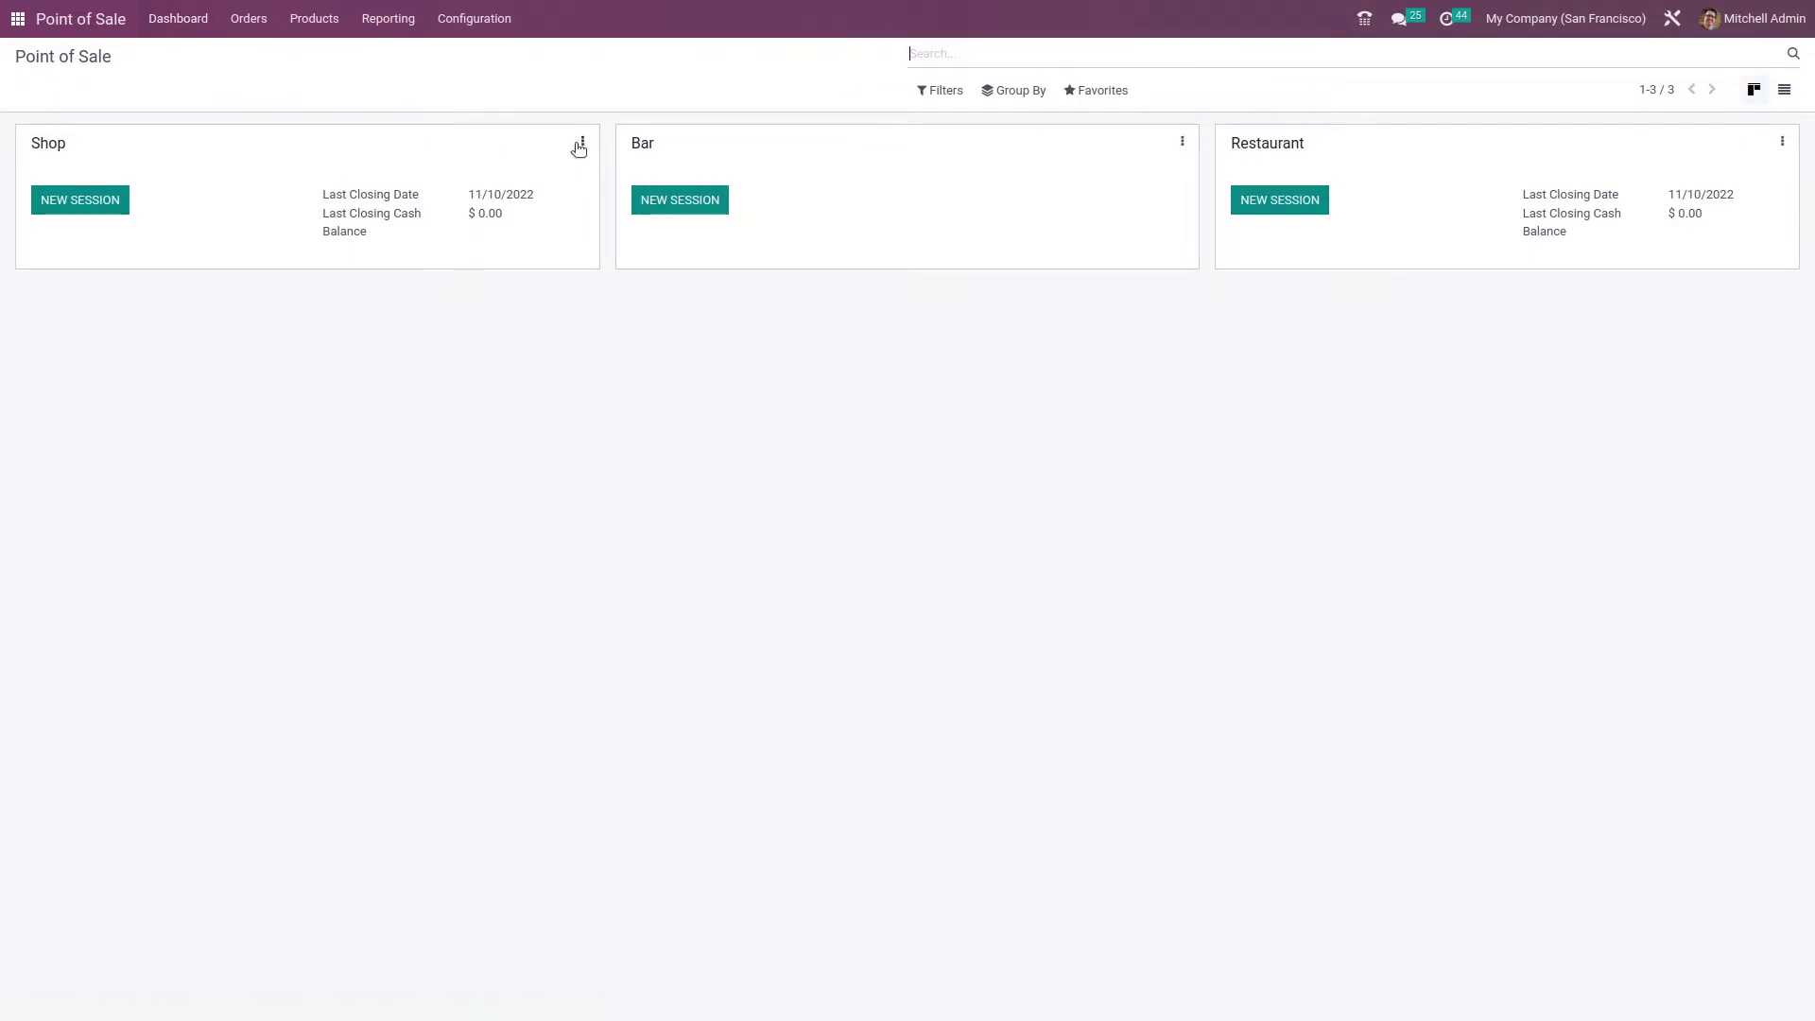
# - Open the Shop's edit dialog and follow the link to its full configuration settings
pyautogui.click(581, 144)
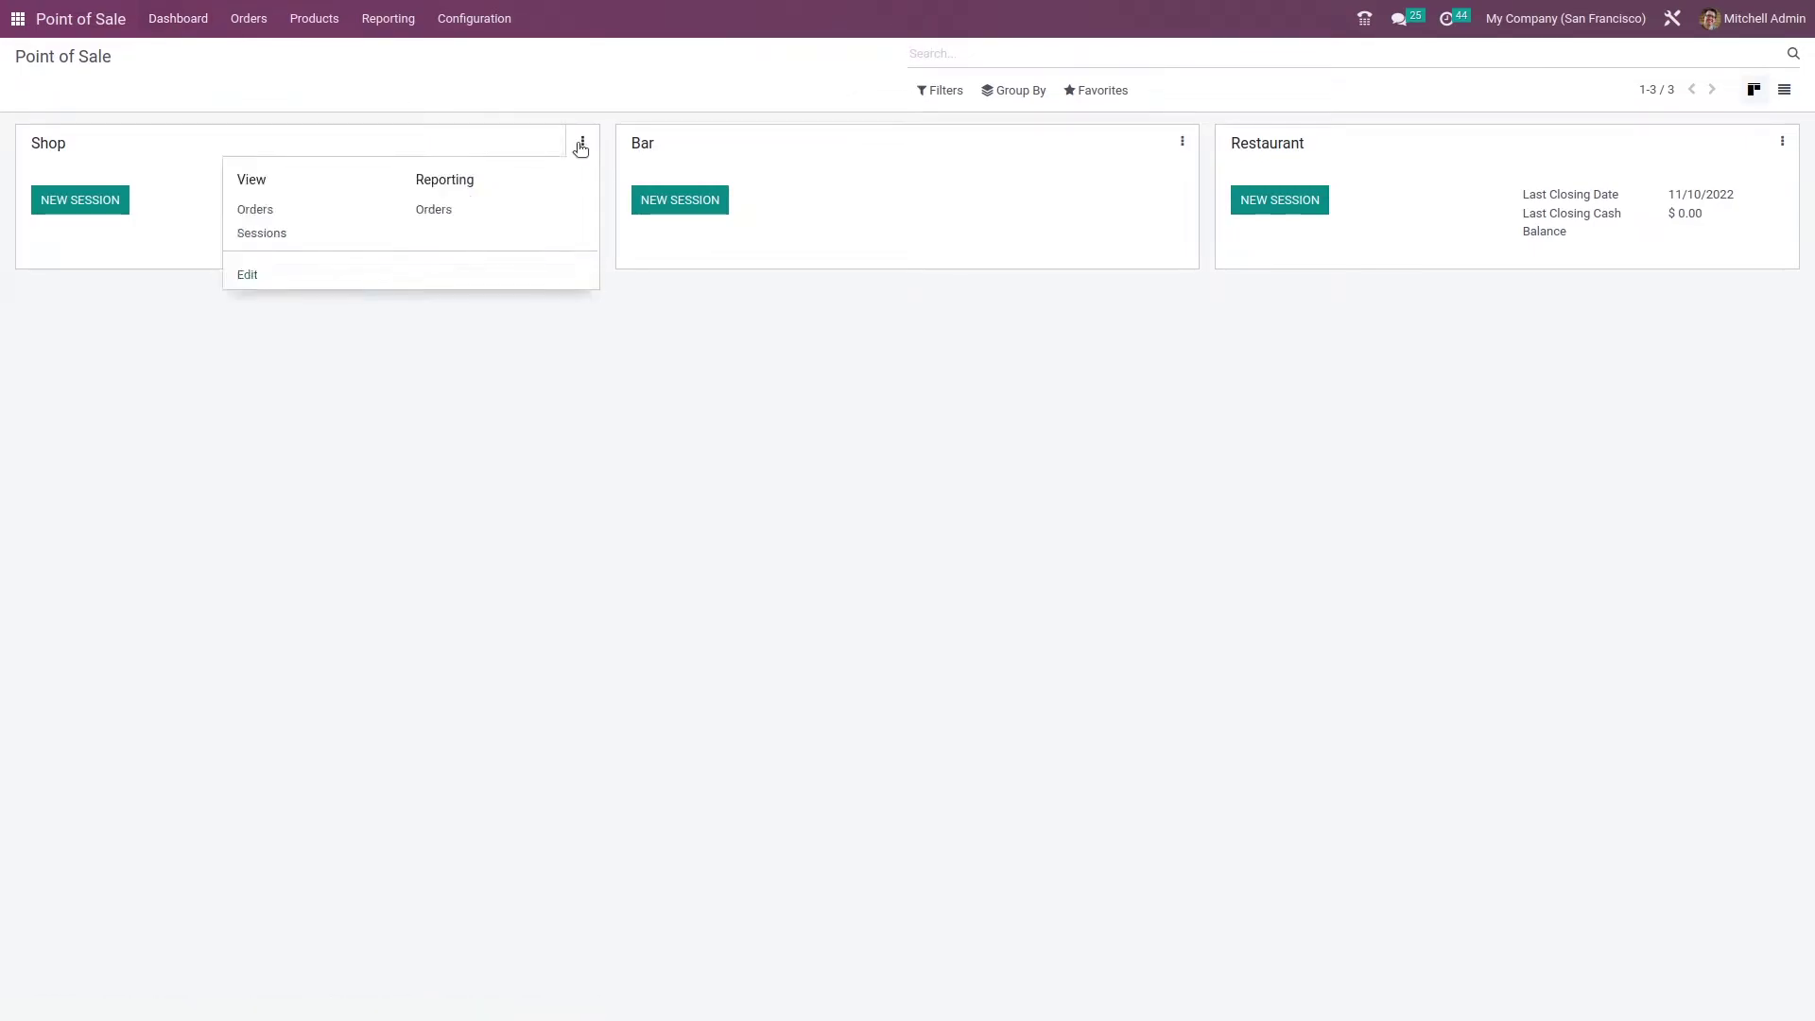
pyautogui.click(247, 273)
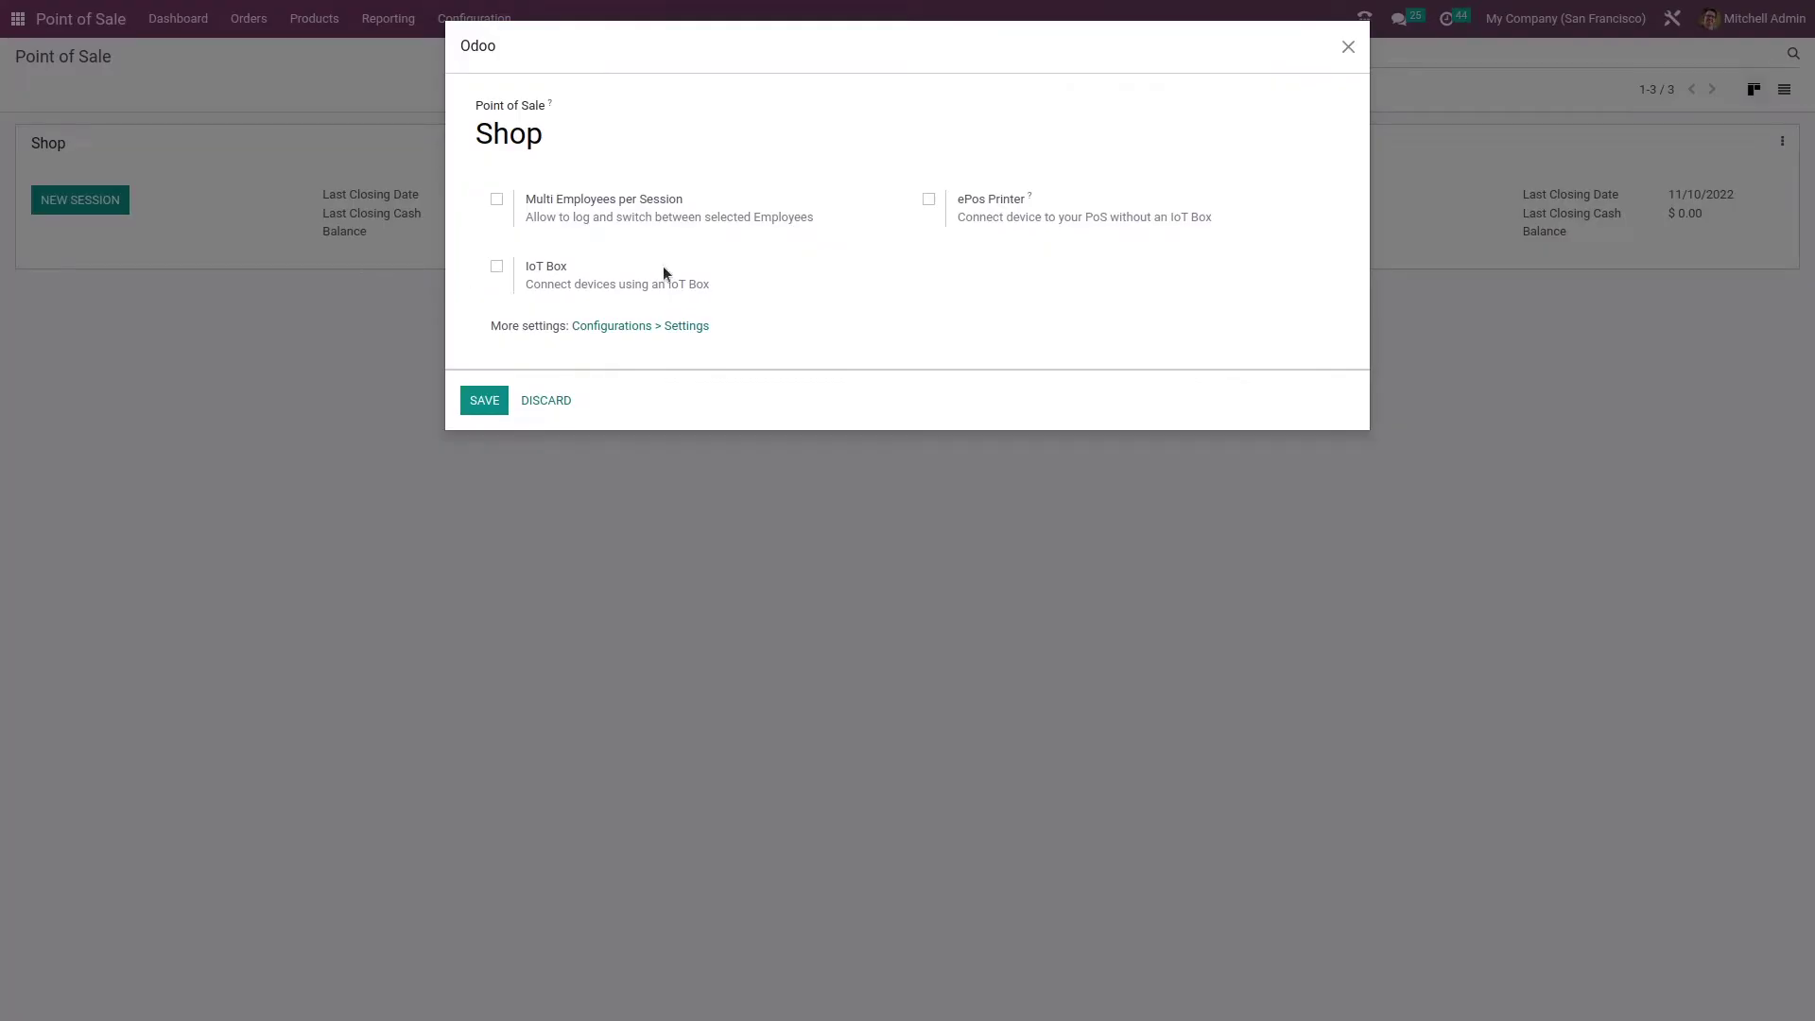
pyautogui.click(646, 331)
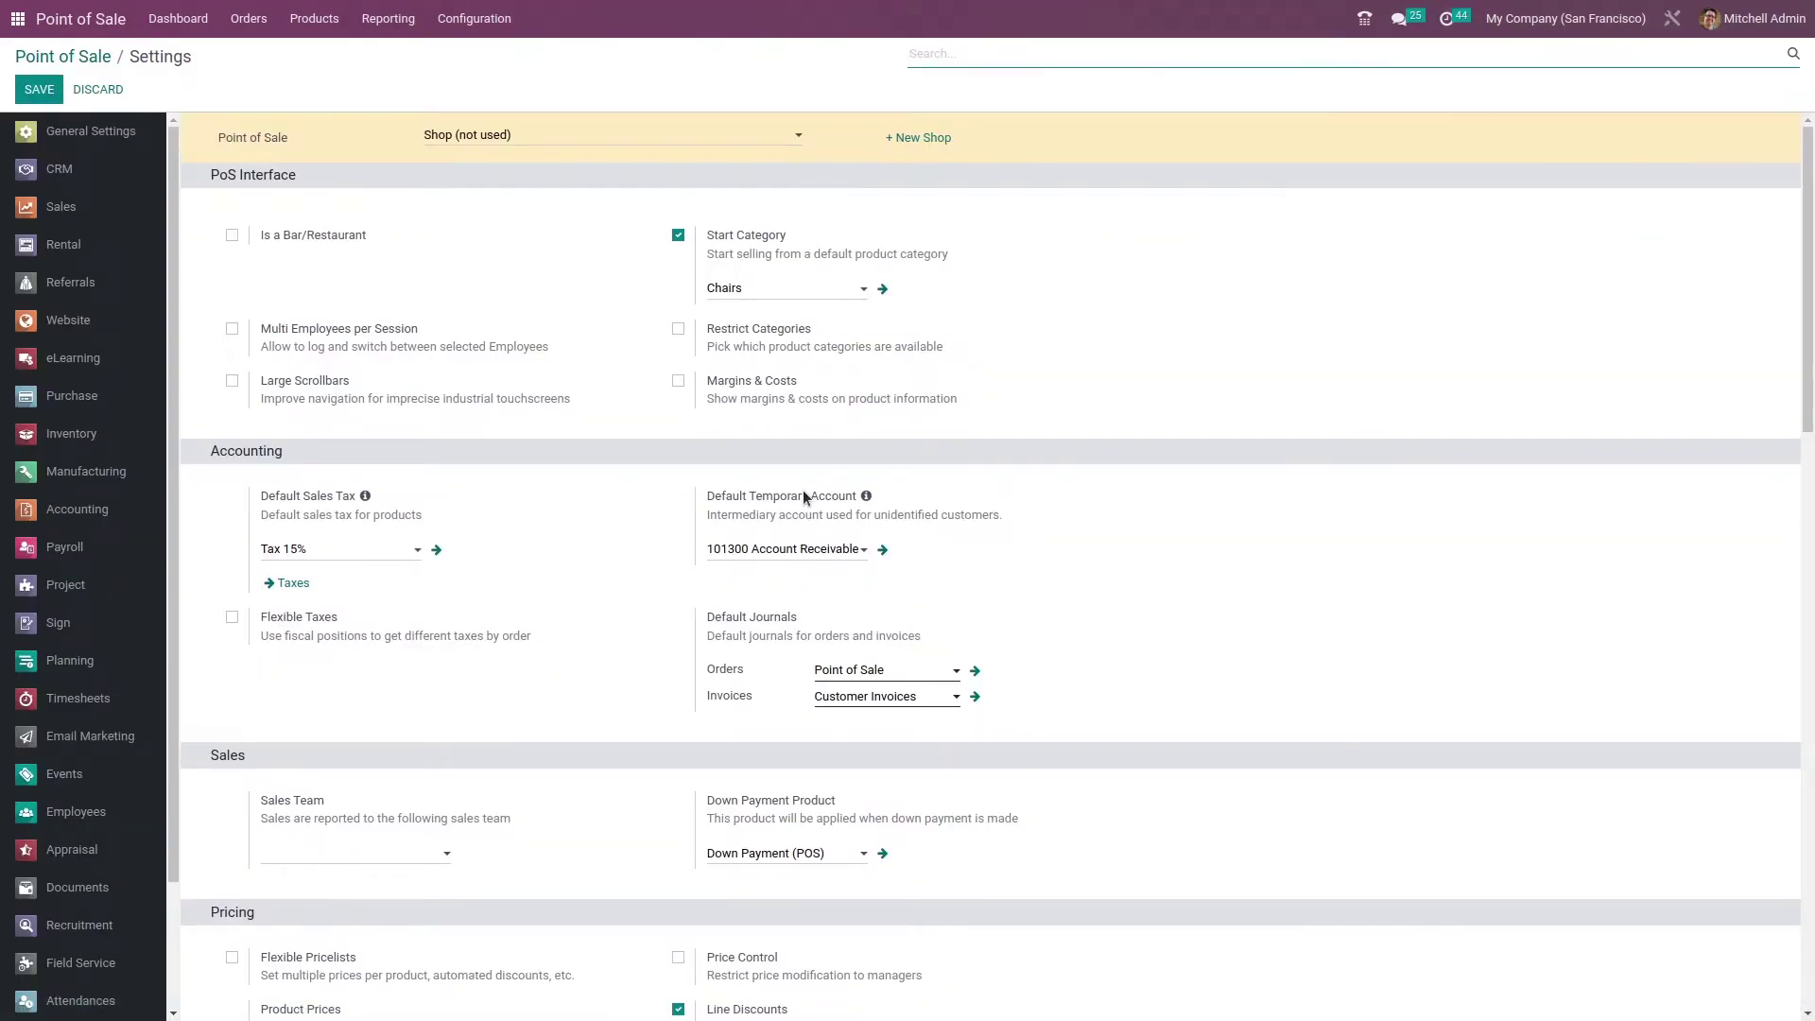
# - Add 'demo payment' to the Shop's Payment Methods field and save the settings
pyautogui.scroll(-3, 732, 588)
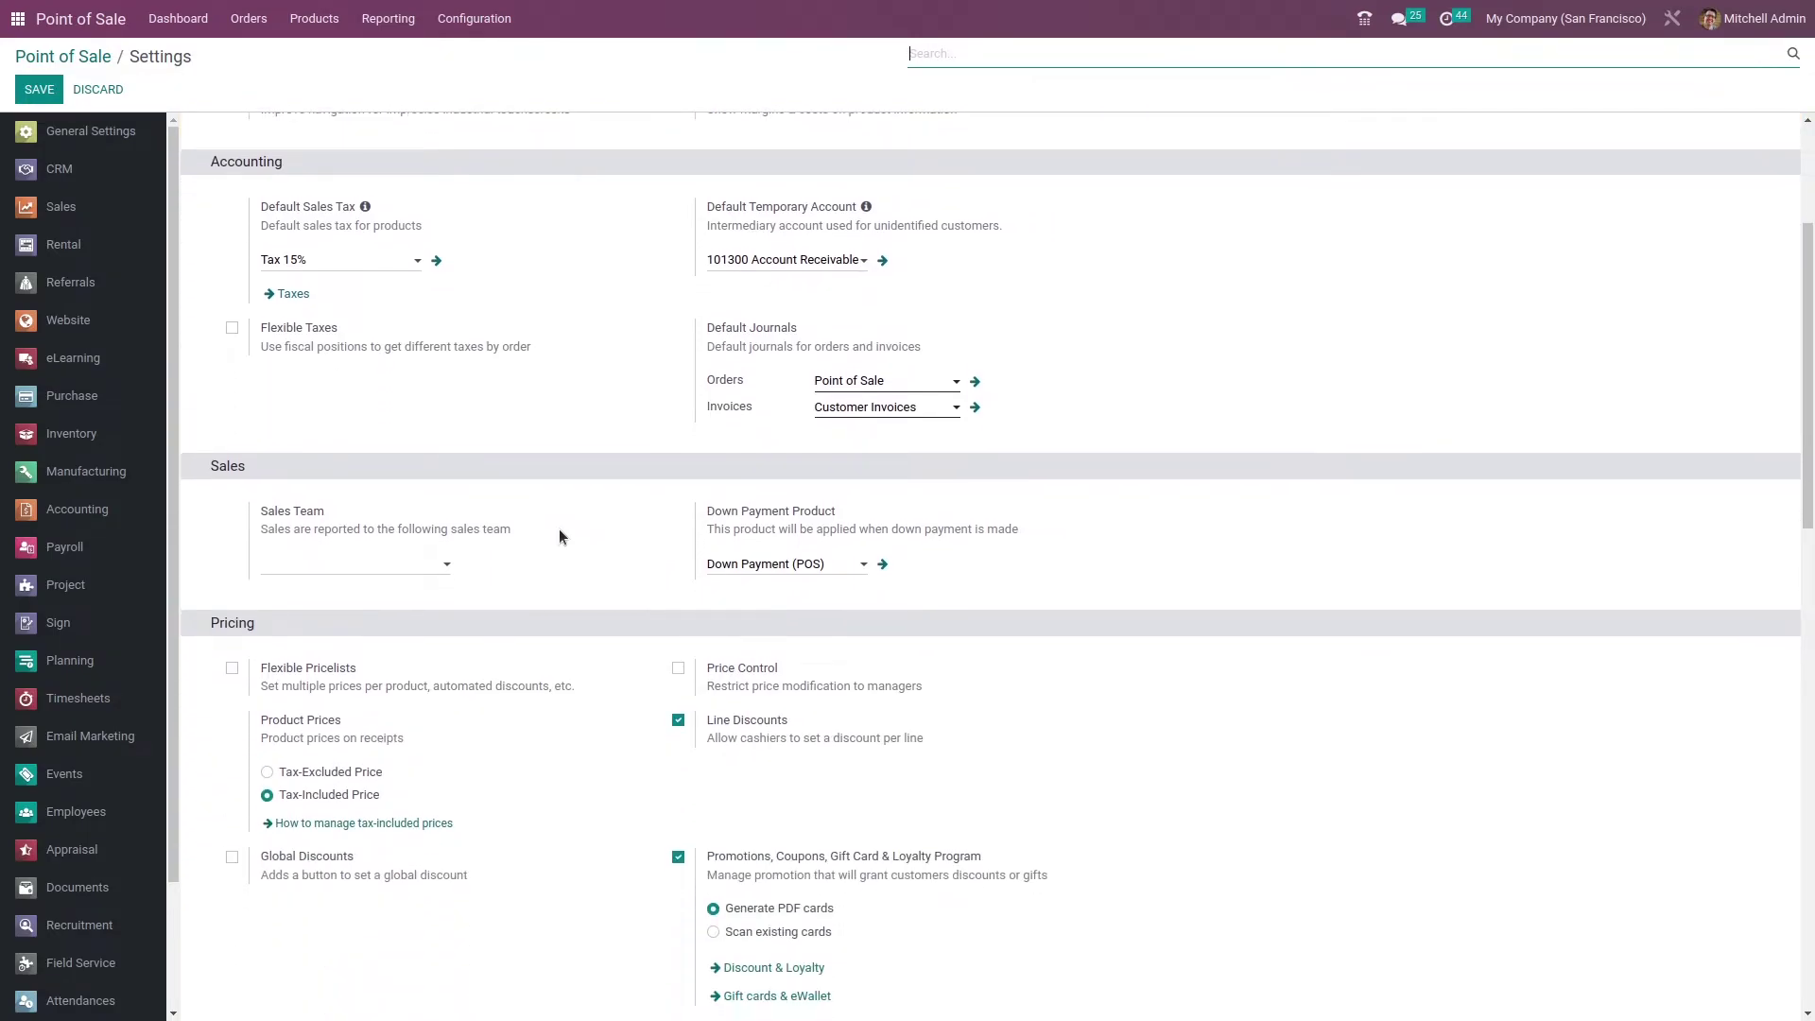
pyautogui.scroll(-4, 559, 534)
pyautogui.scroll(-4, 517, 620)
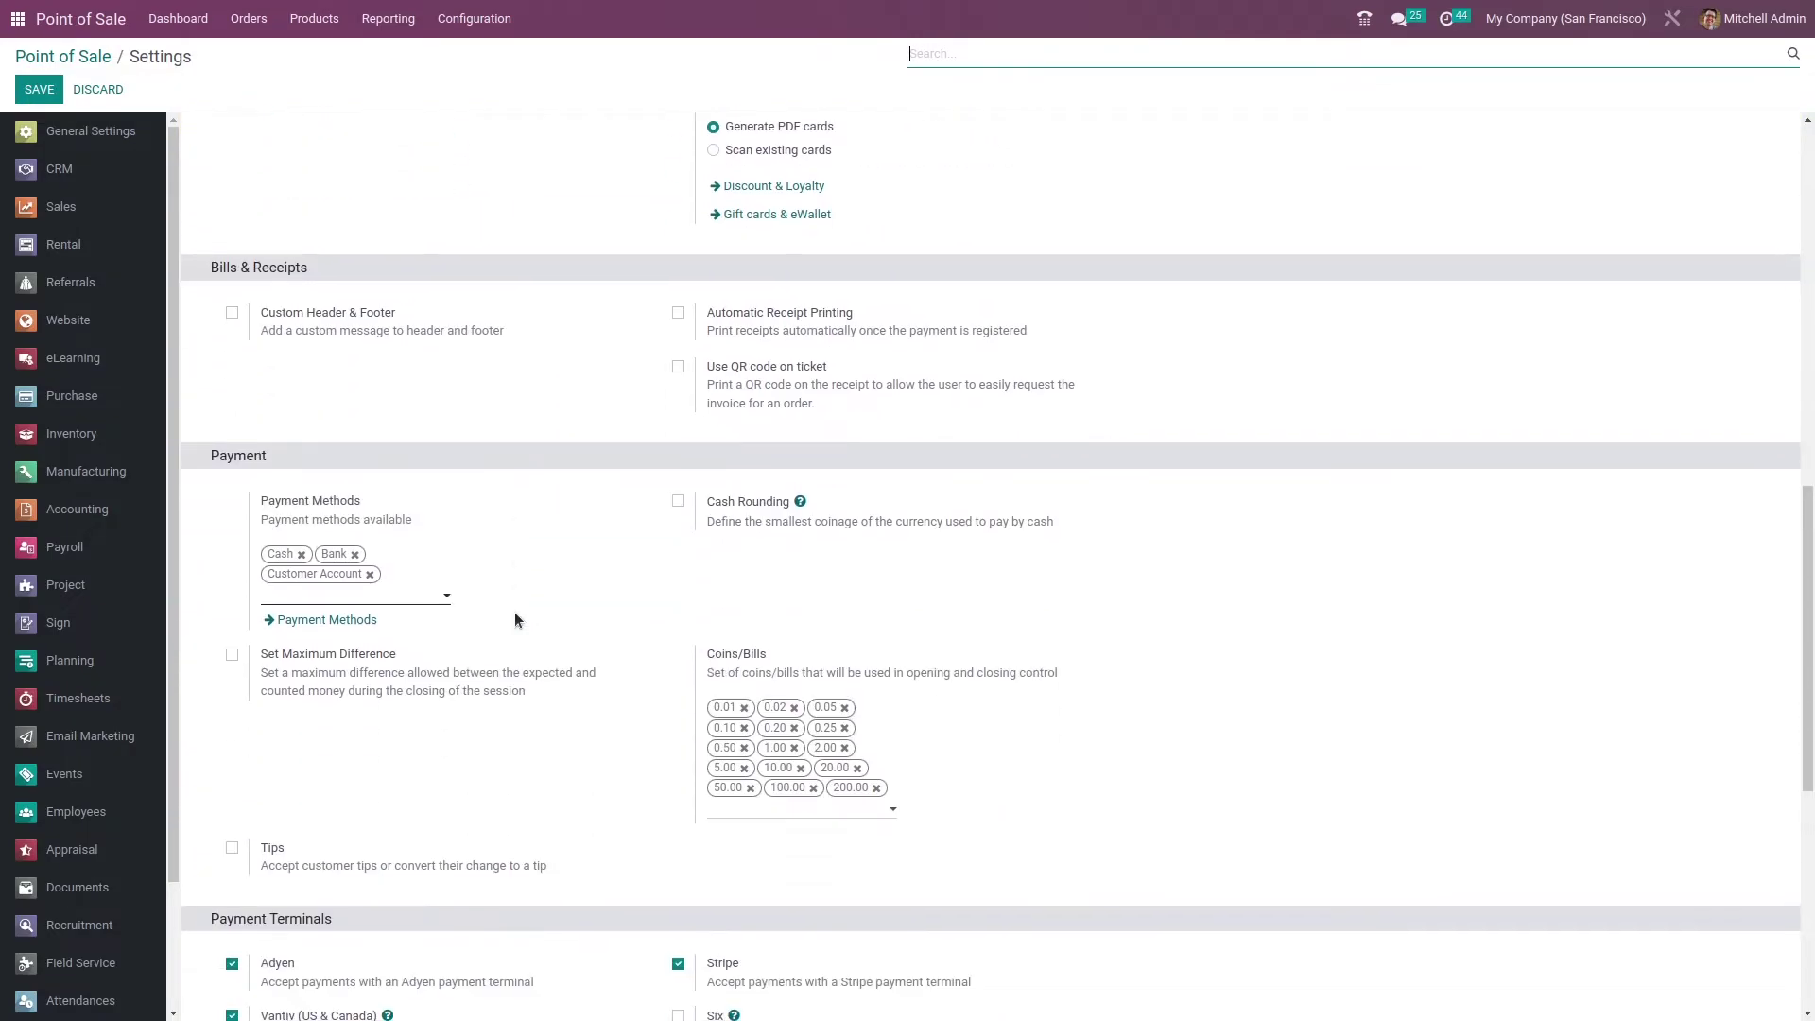
pyautogui.click(423, 592)
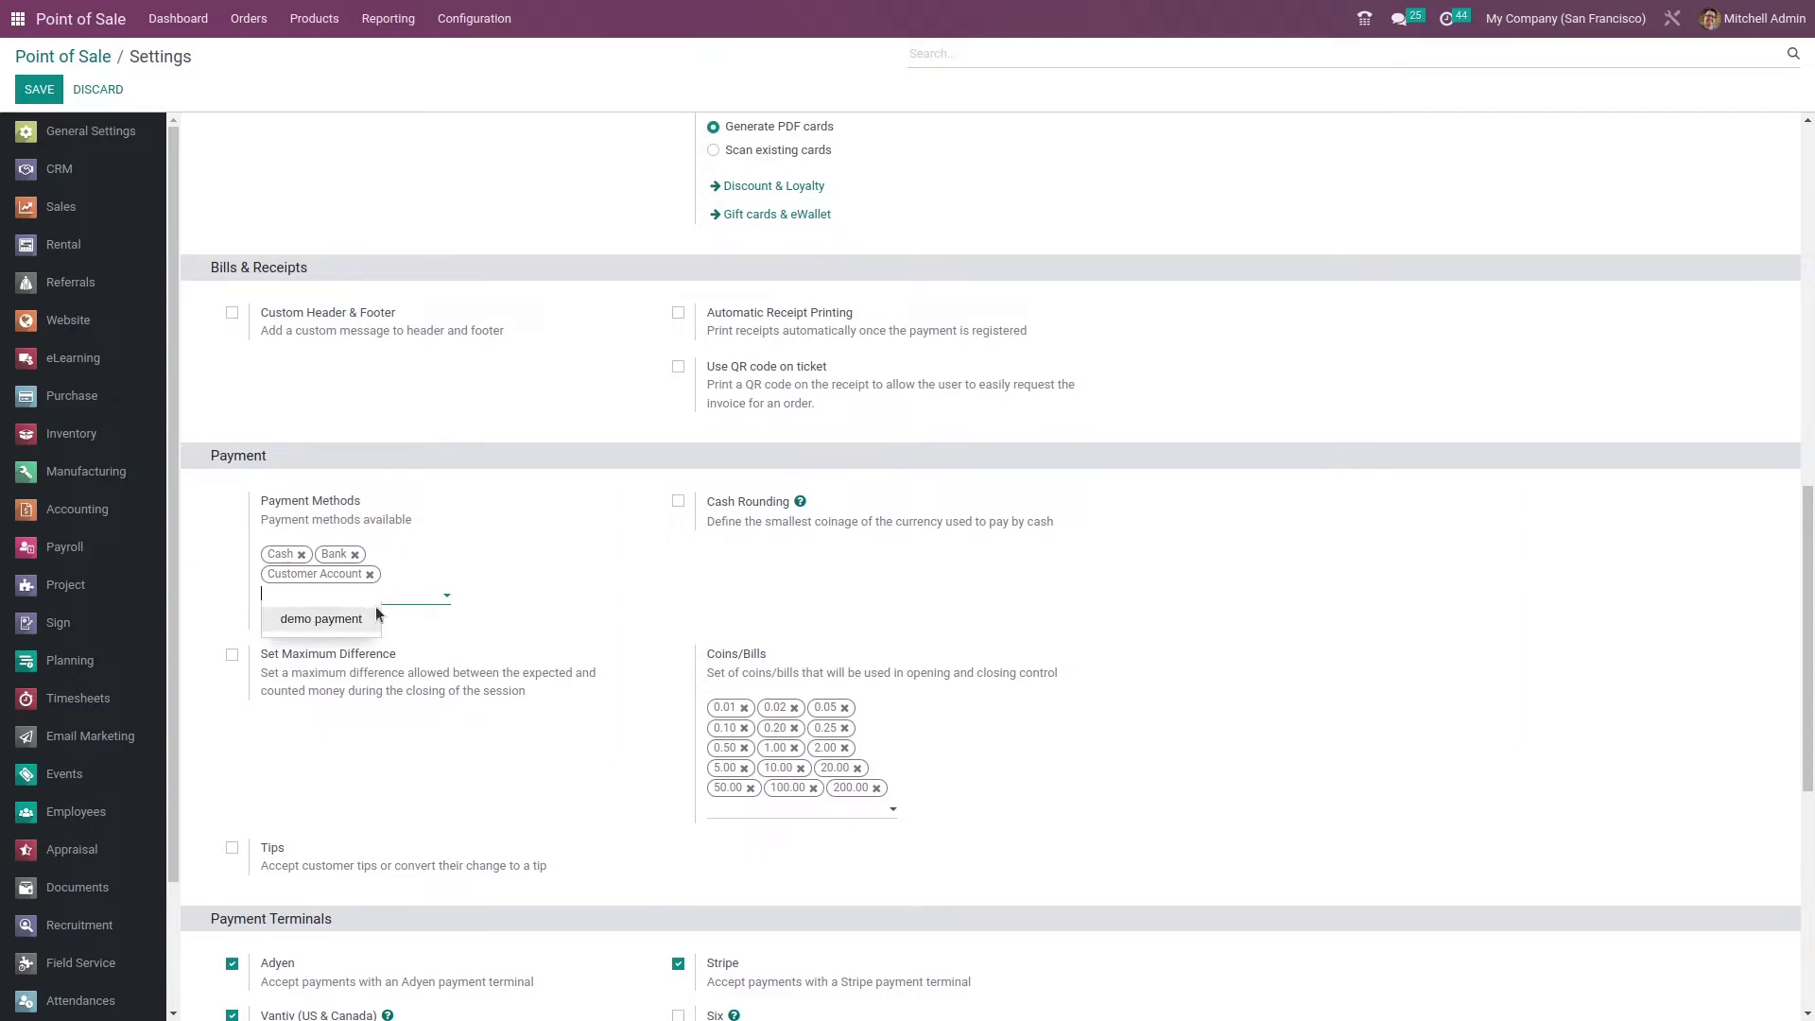
pyautogui.click(345, 620)
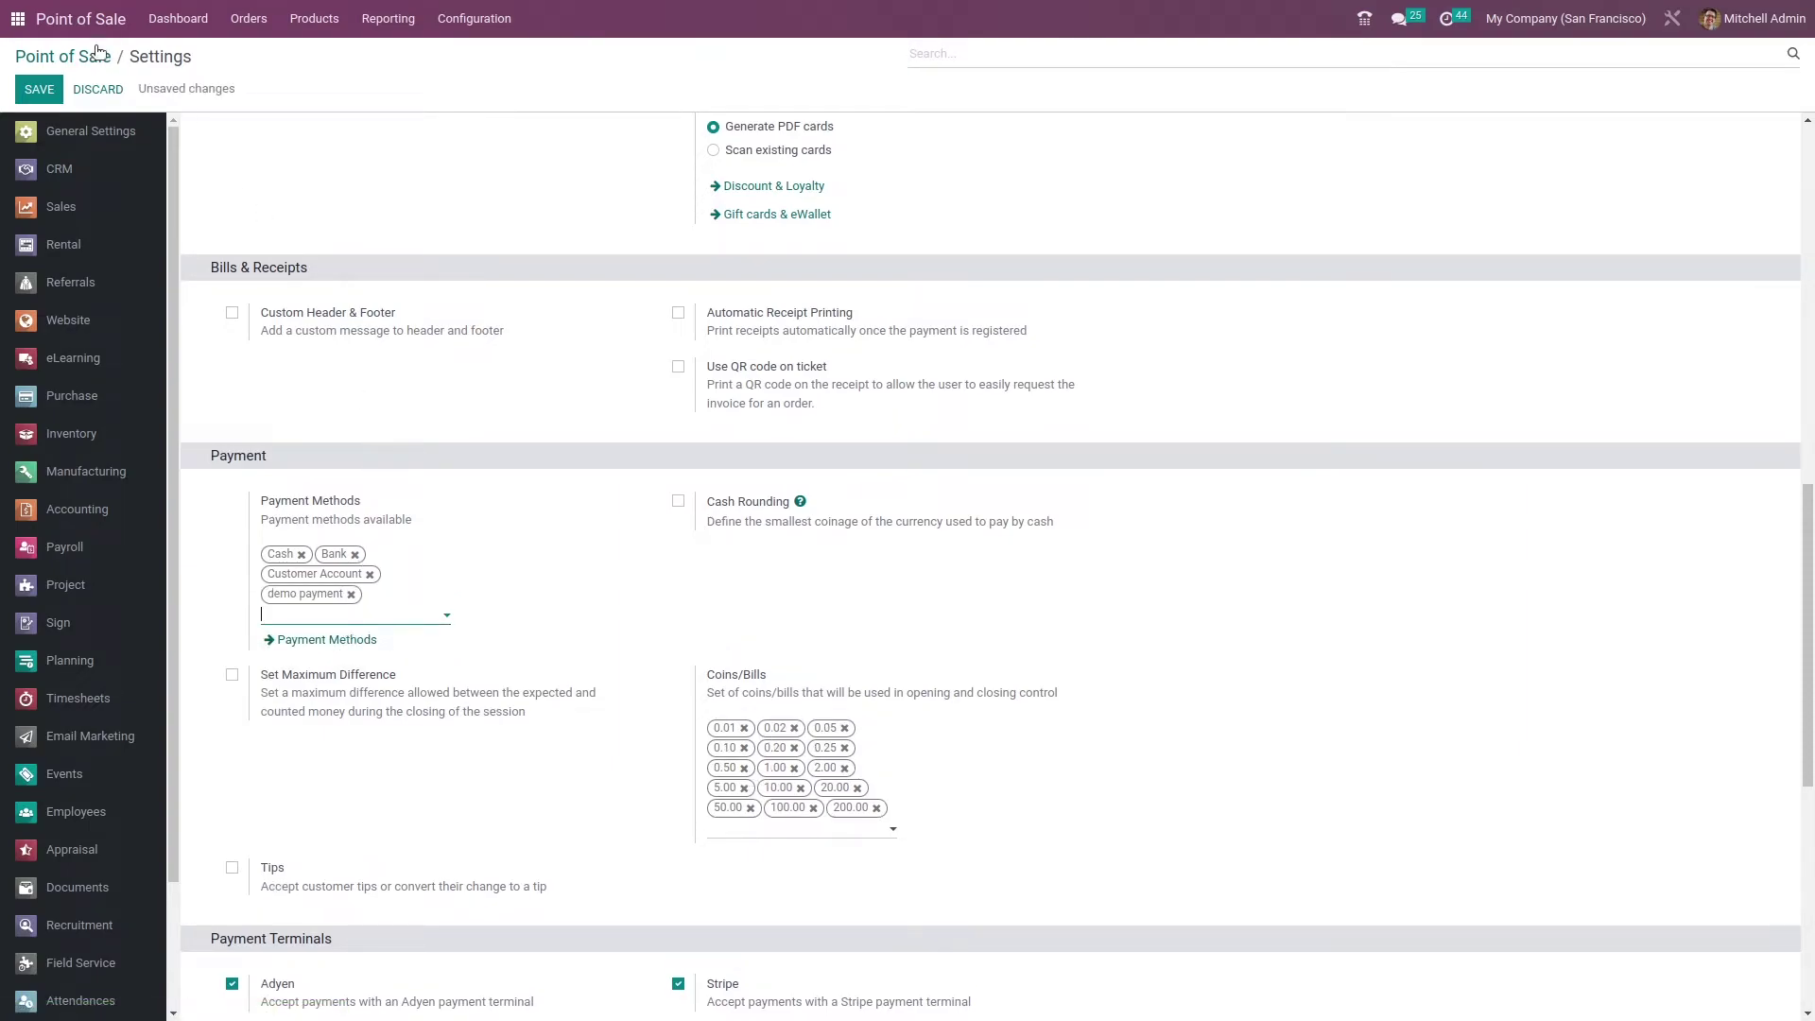
pyautogui.click(36, 89)
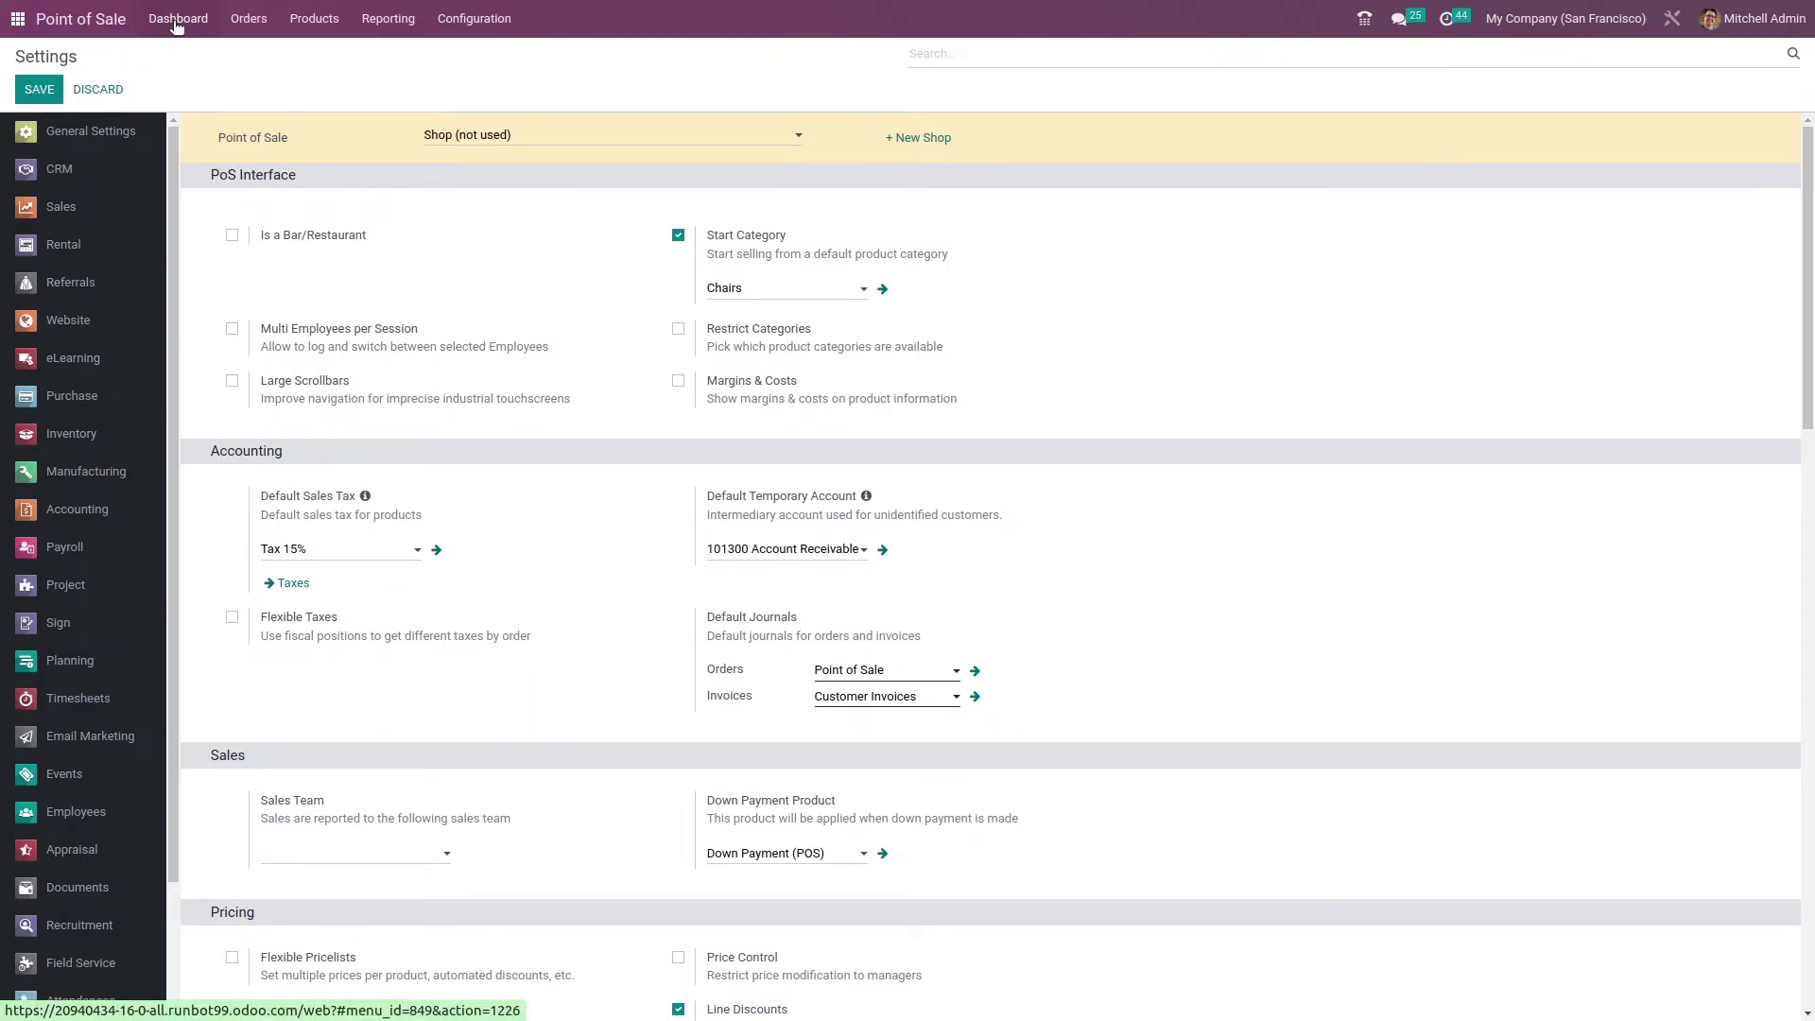
# - Open a new Shop session with 4440 as the opening cash
pyautogui.click(176, 22)
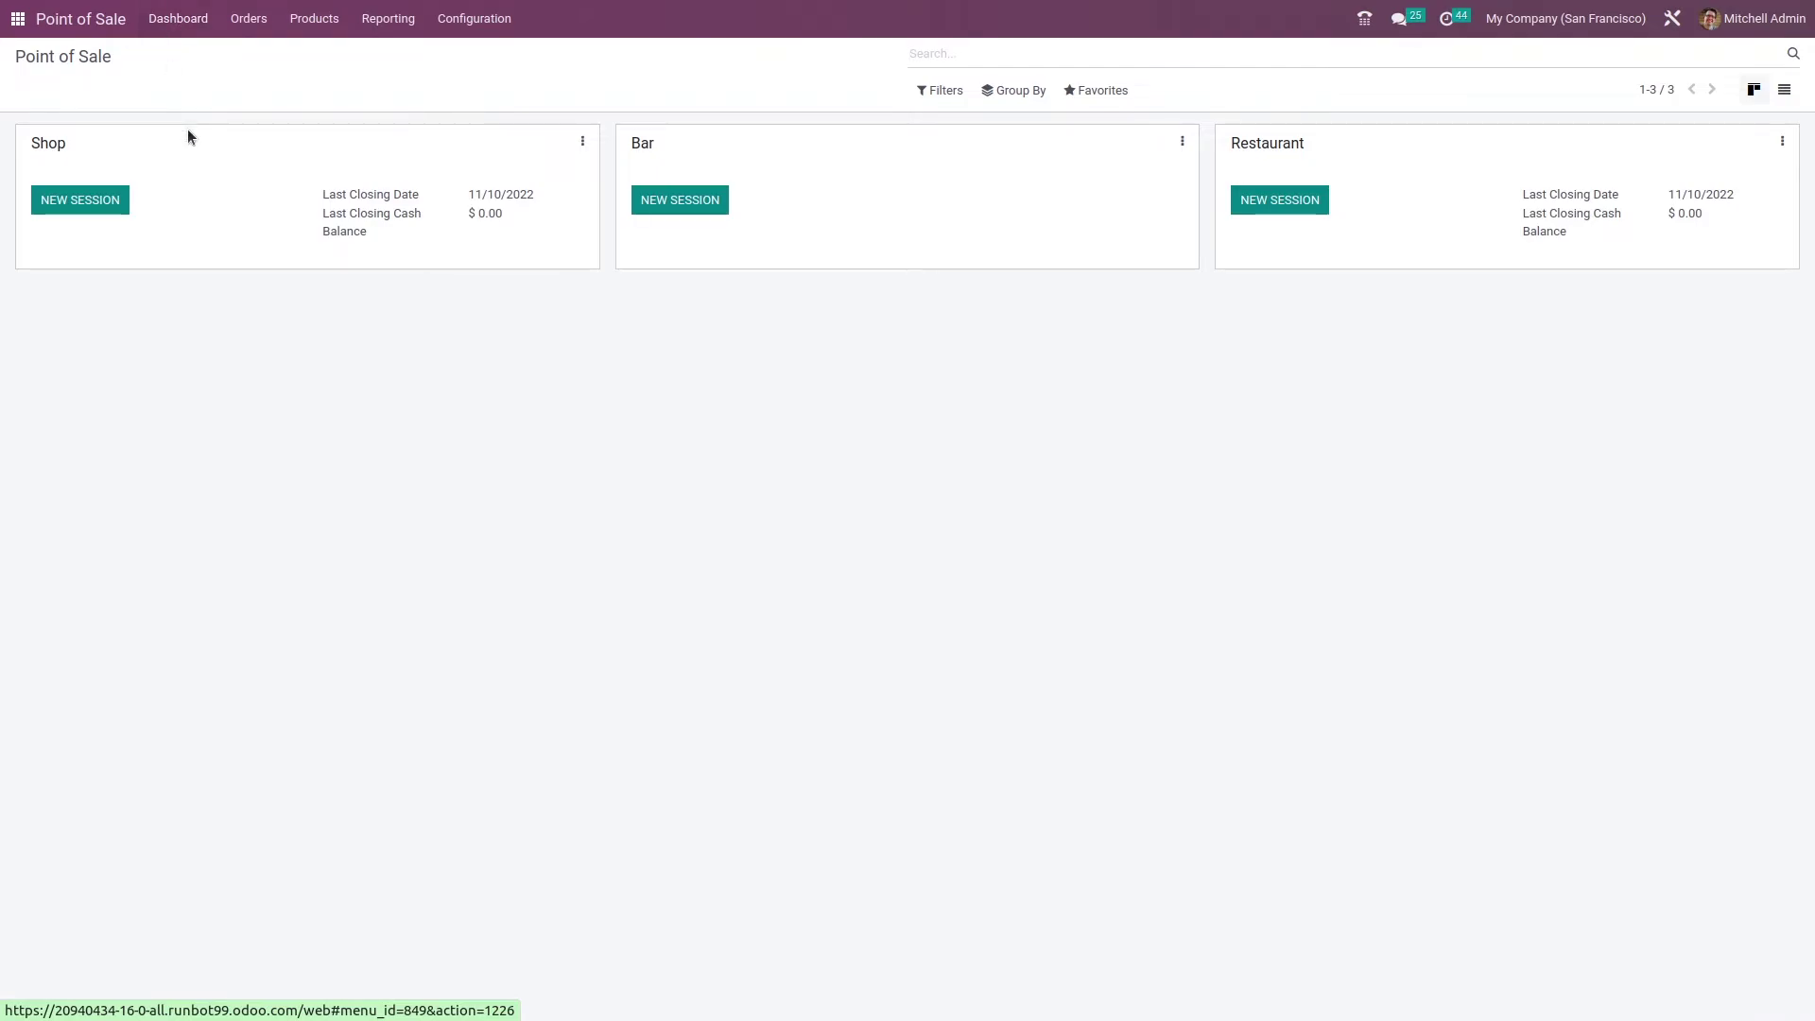
pyautogui.click(78, 194)
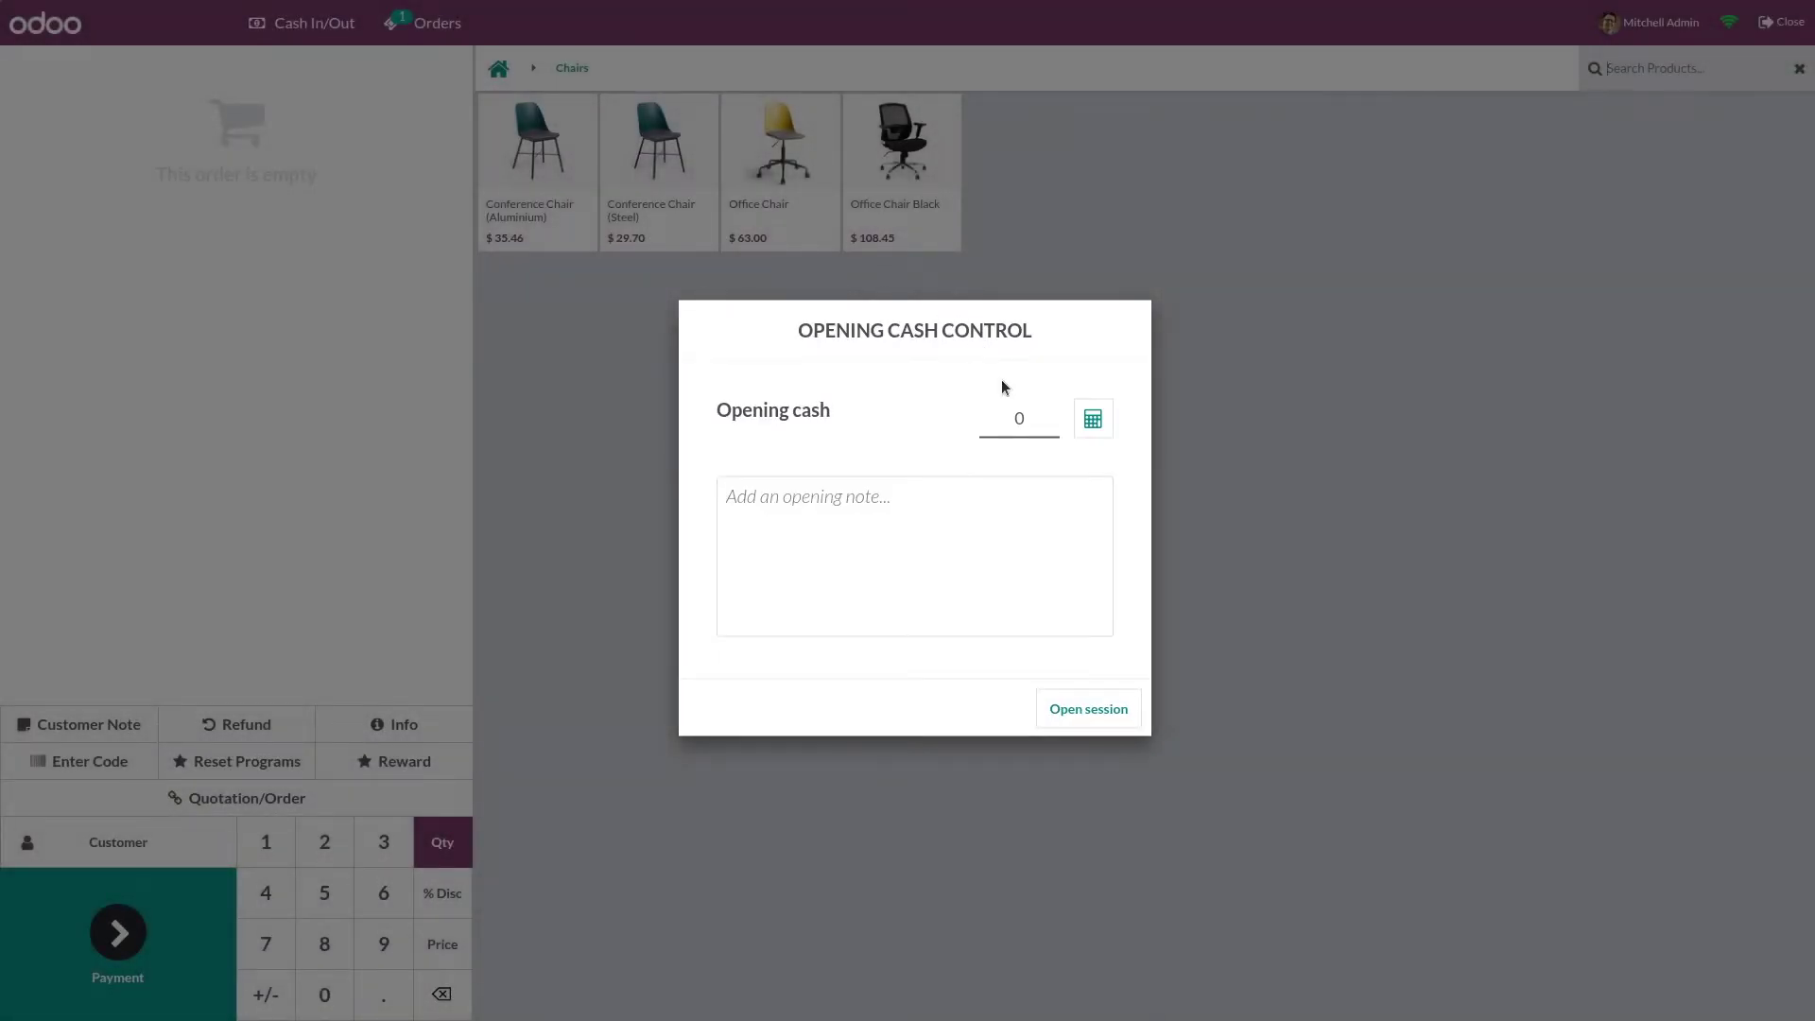
pyautogui.click(1021, 416)
pyautogui.write('4440')
pyautogui.click(1112, 710)
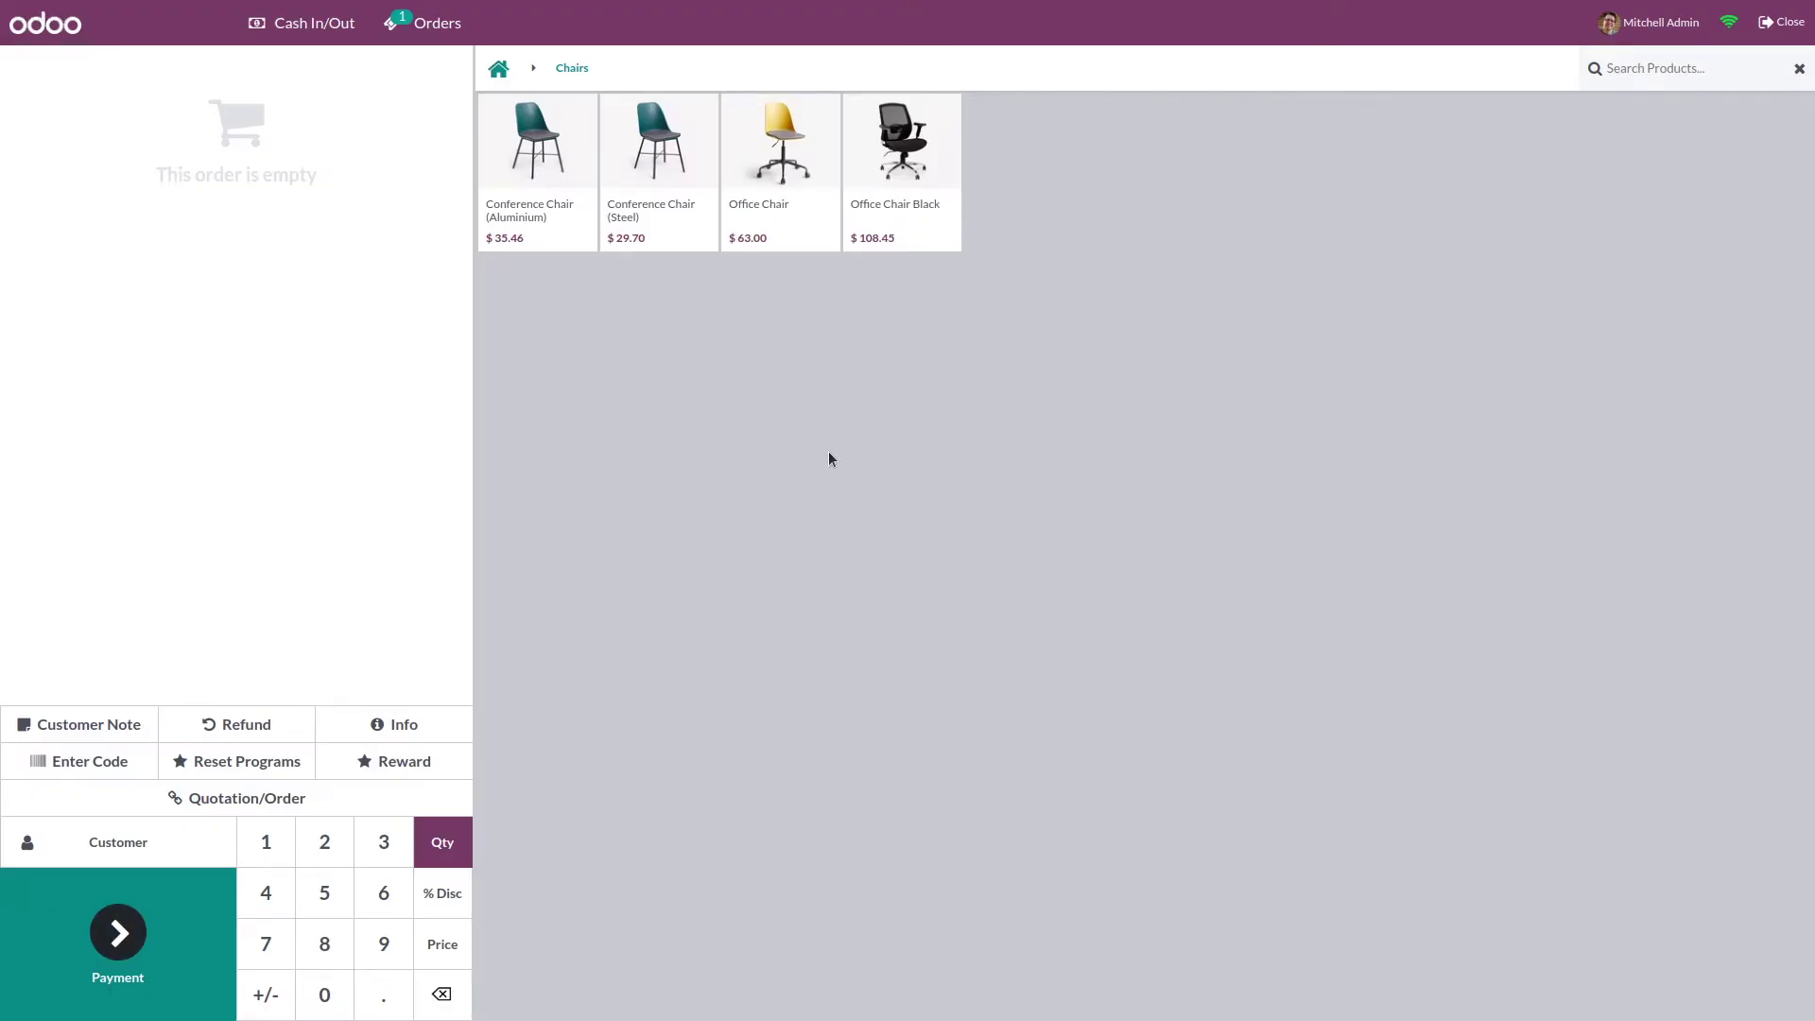
# - Add two Conference Chair (Aluminium) to the order, assign a customer, and proceed to the $63.83 payment
pyautogui.doubleClick(546, 185)
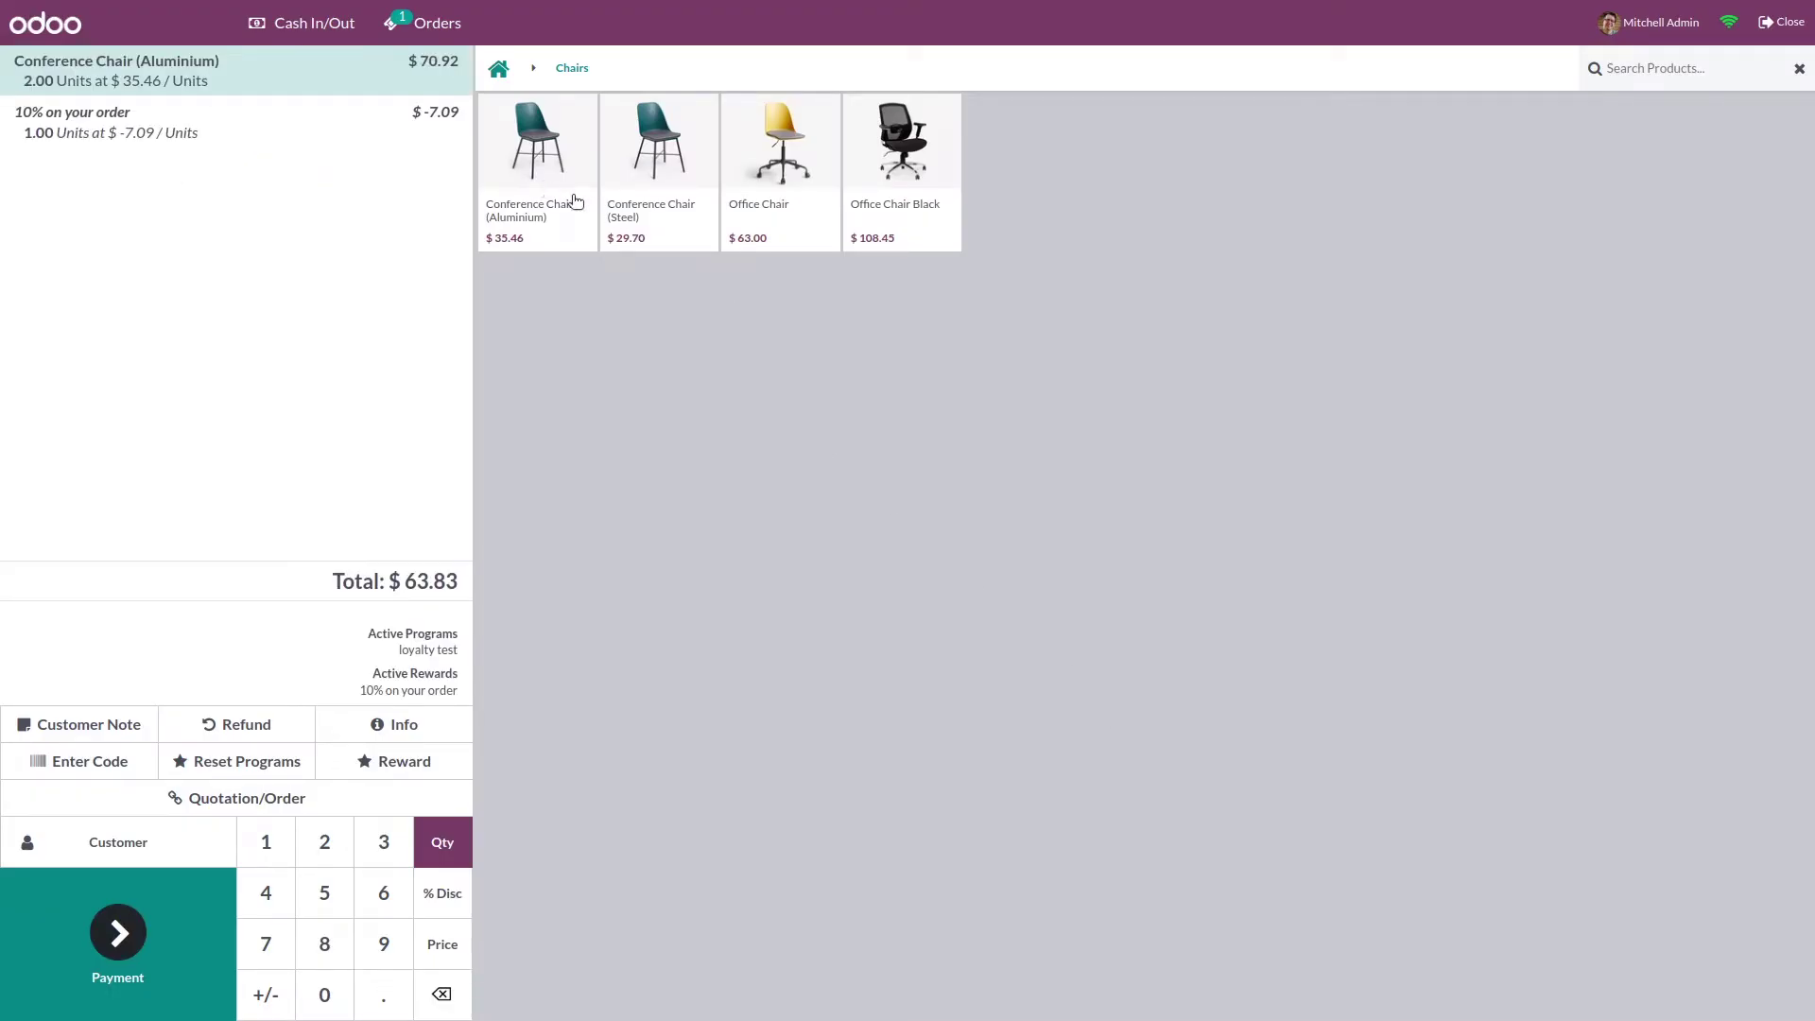
pyautogui.click(153, 842)
pyautogui.click(562, 413)
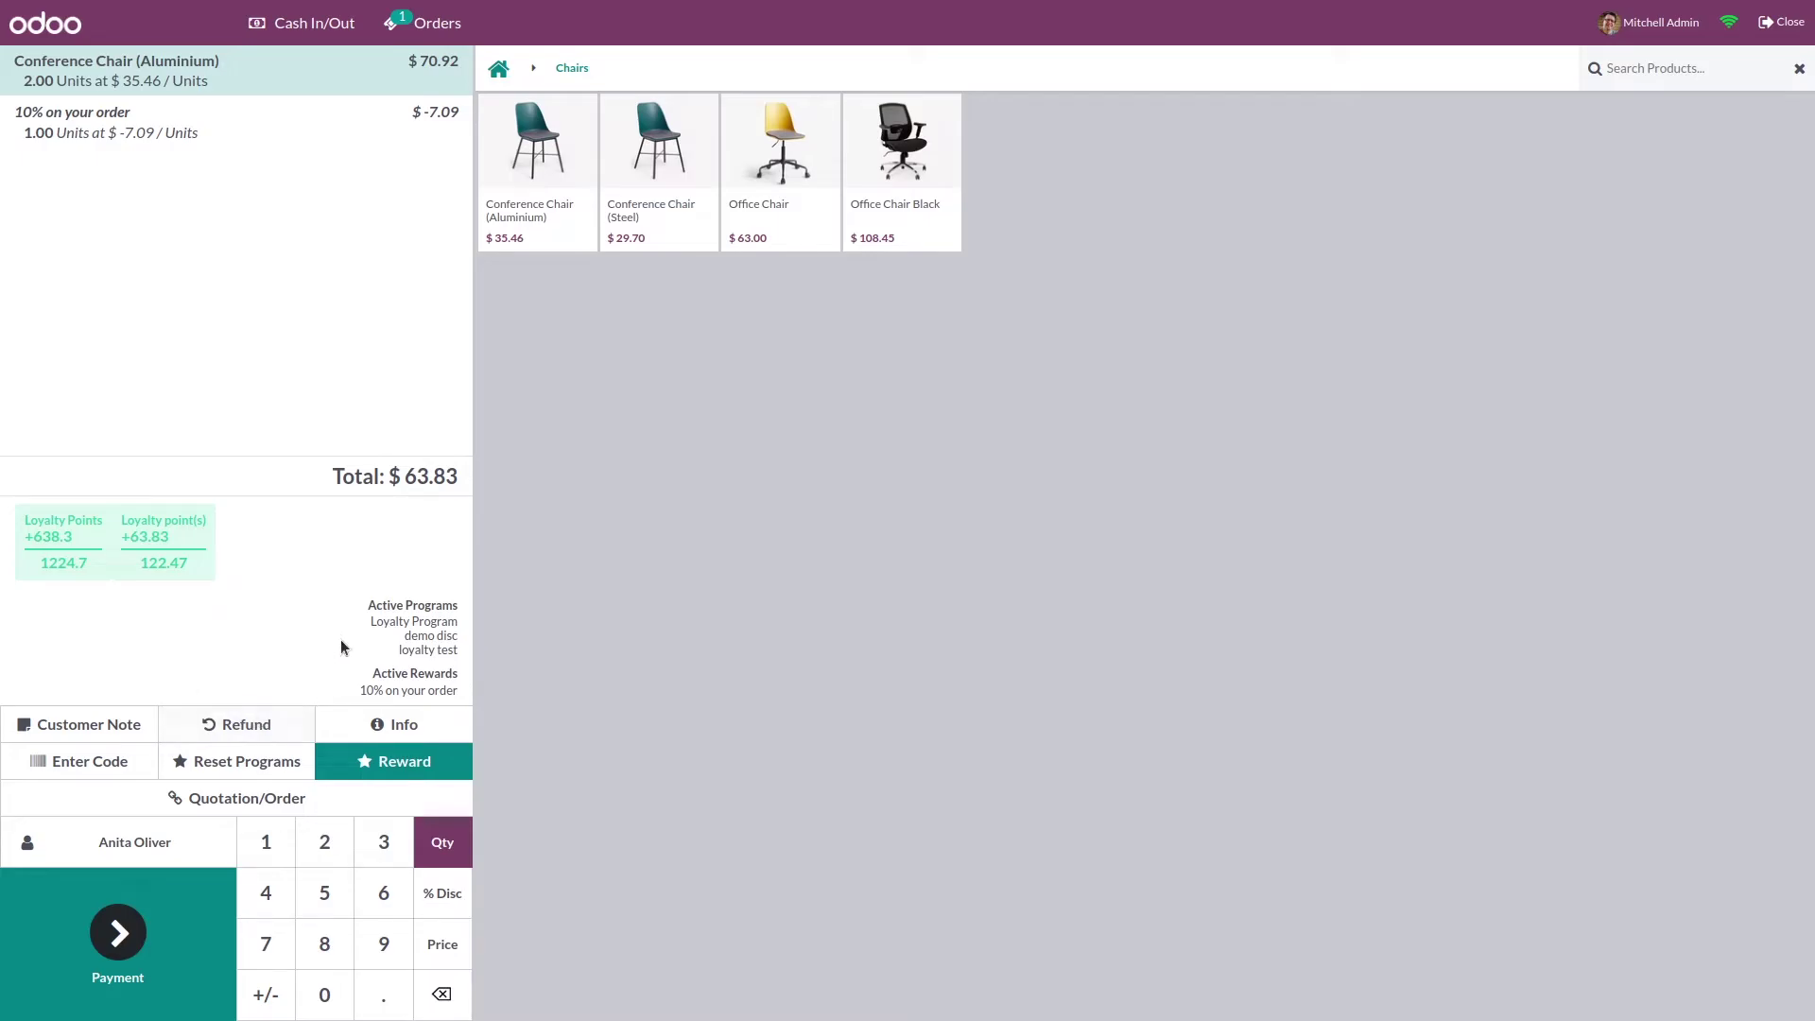
pyautogui.click(140, 934)
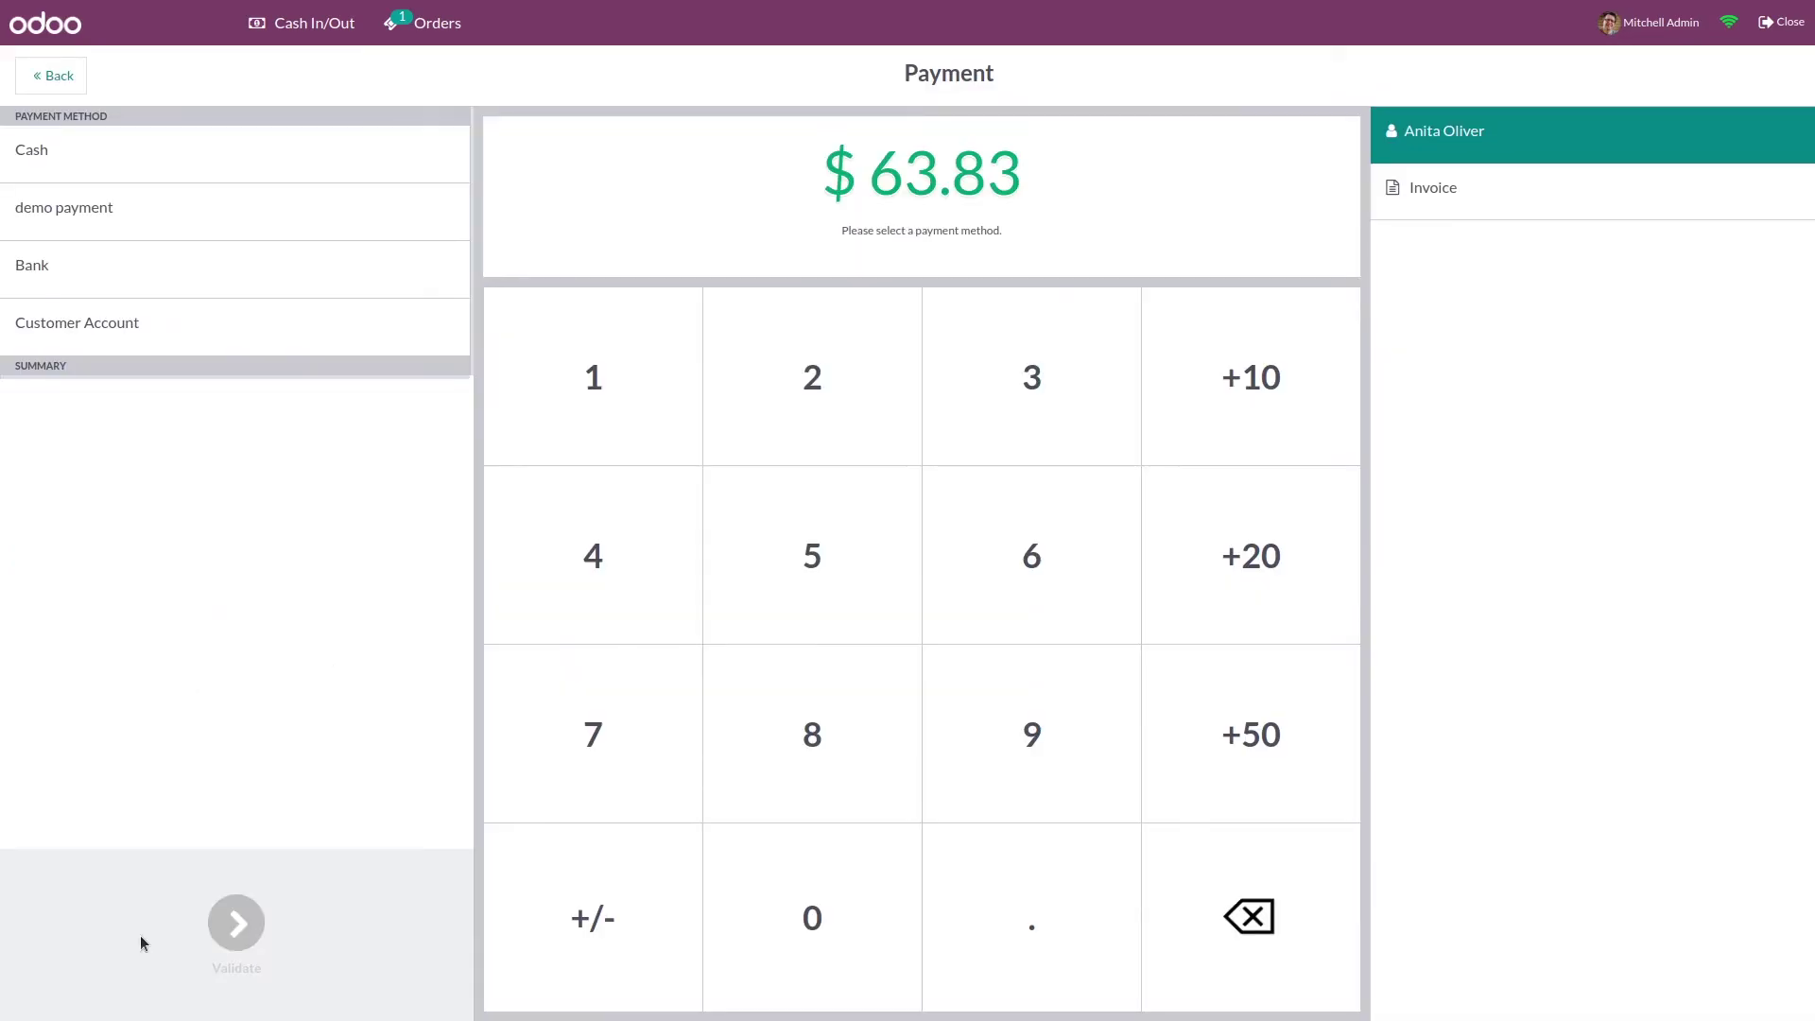
# - Pay the $63.83 with demo payment and validate, then close the Shop session accepting the payment difference
pyautogui.click(234, 228)
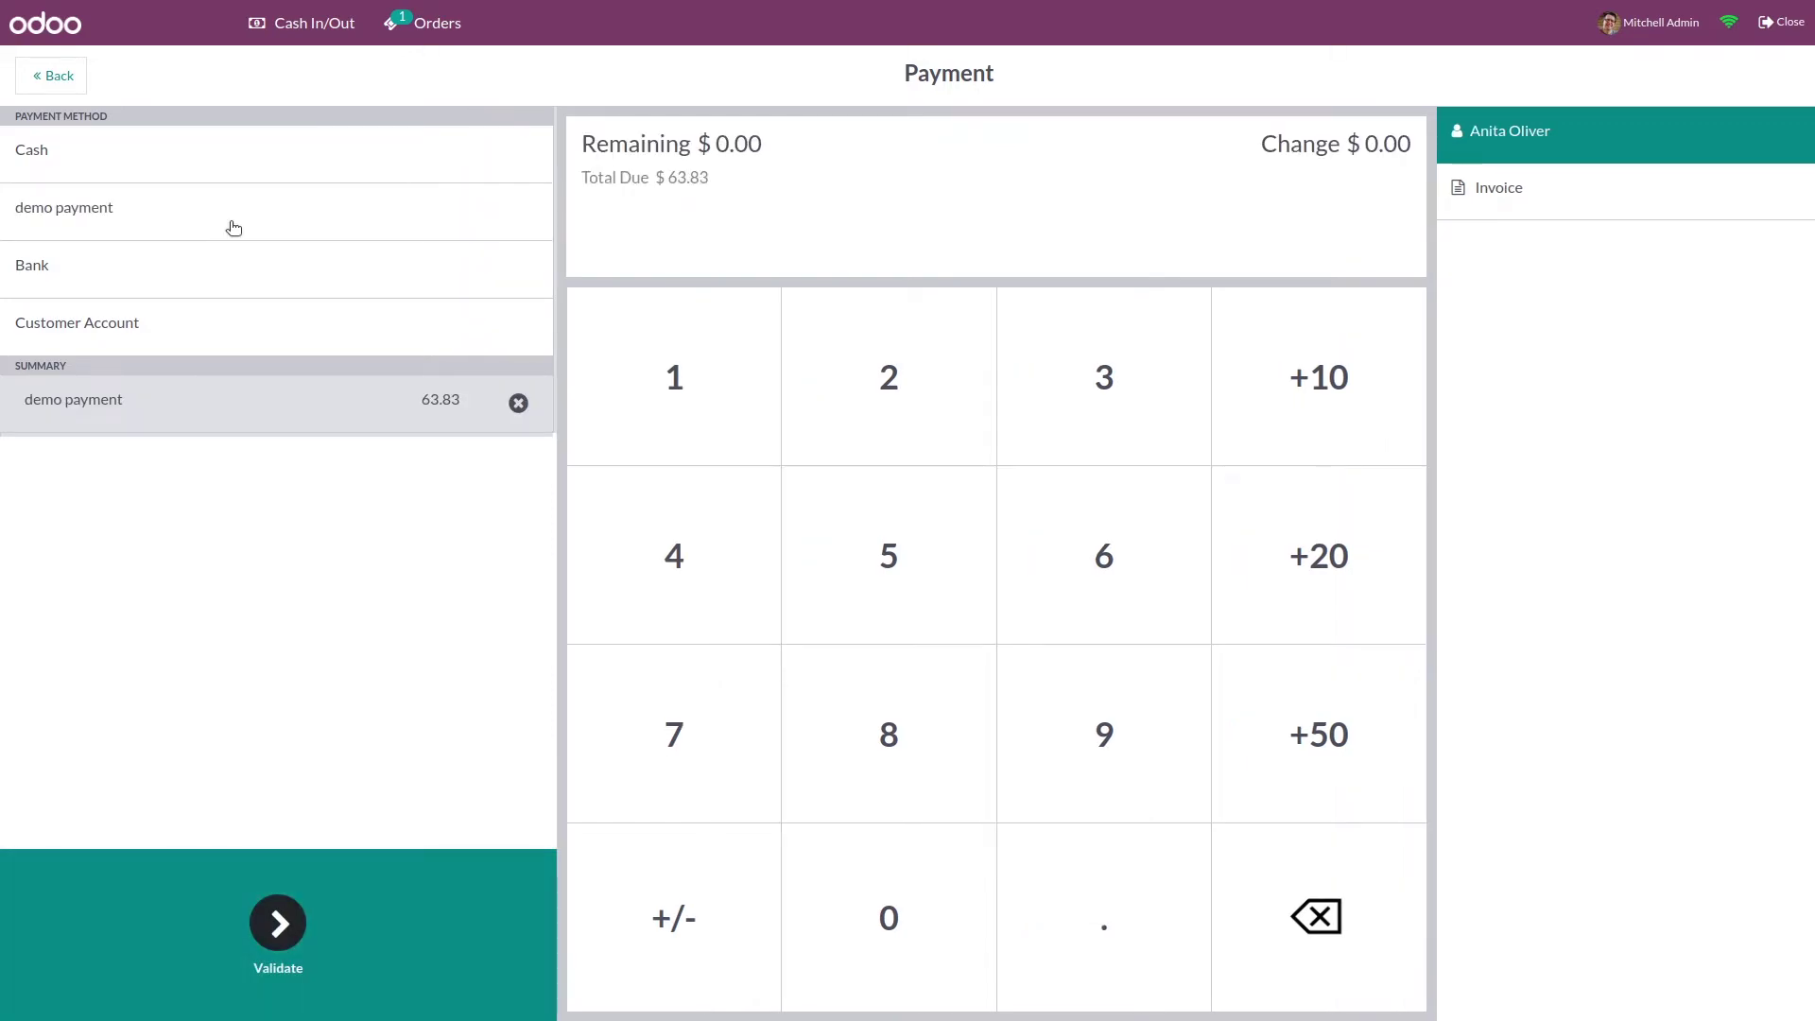
pyautogui.click(292, 949)
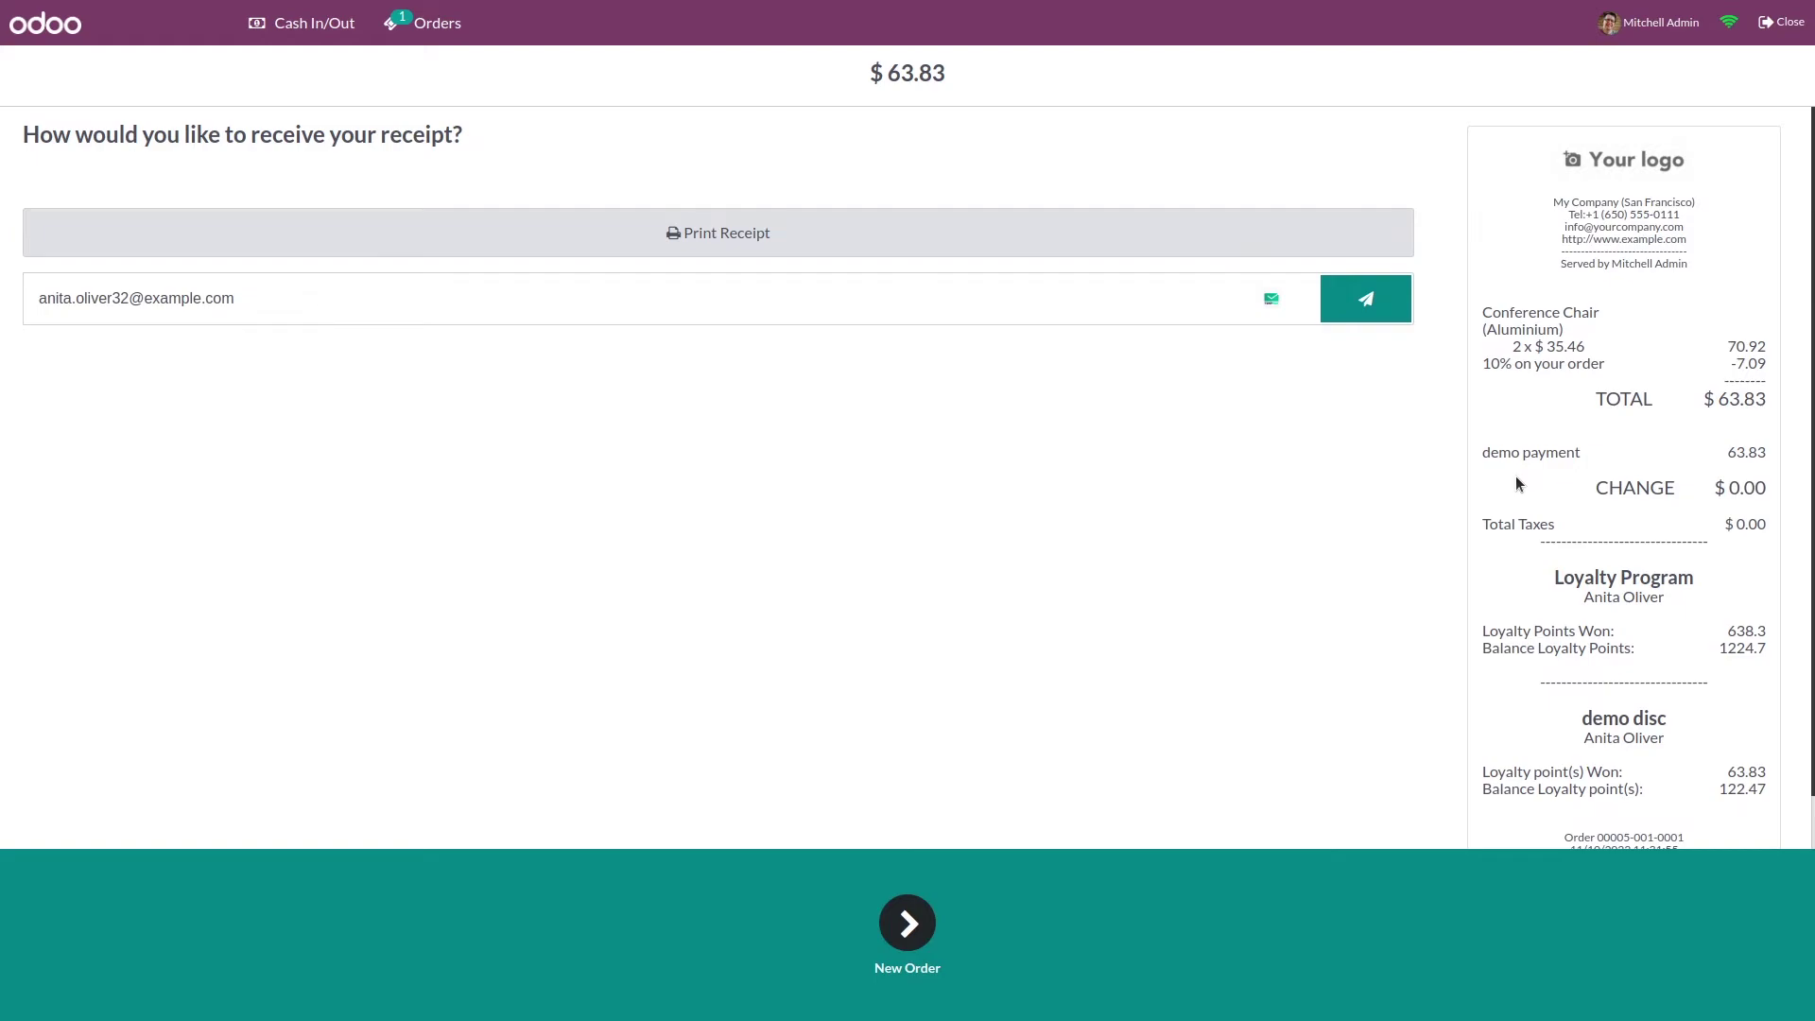
pyautogui.click(1779, 26)
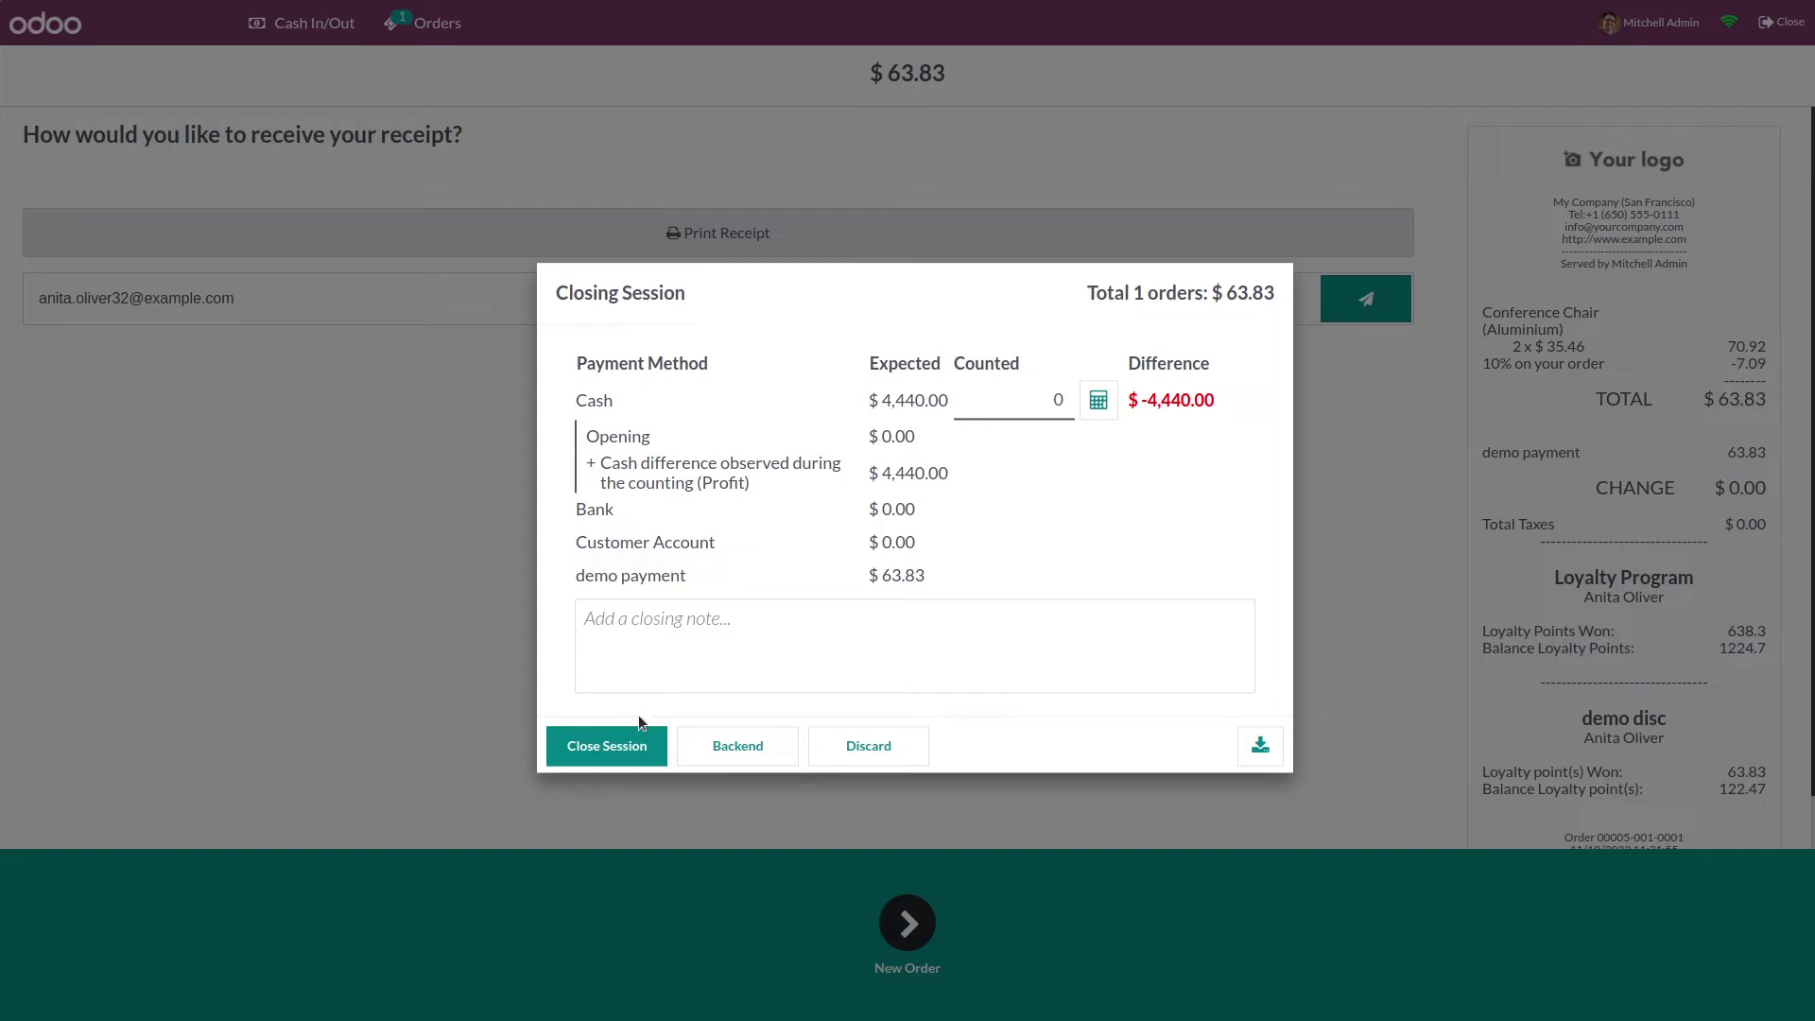
pyautogui.click(608, 751)
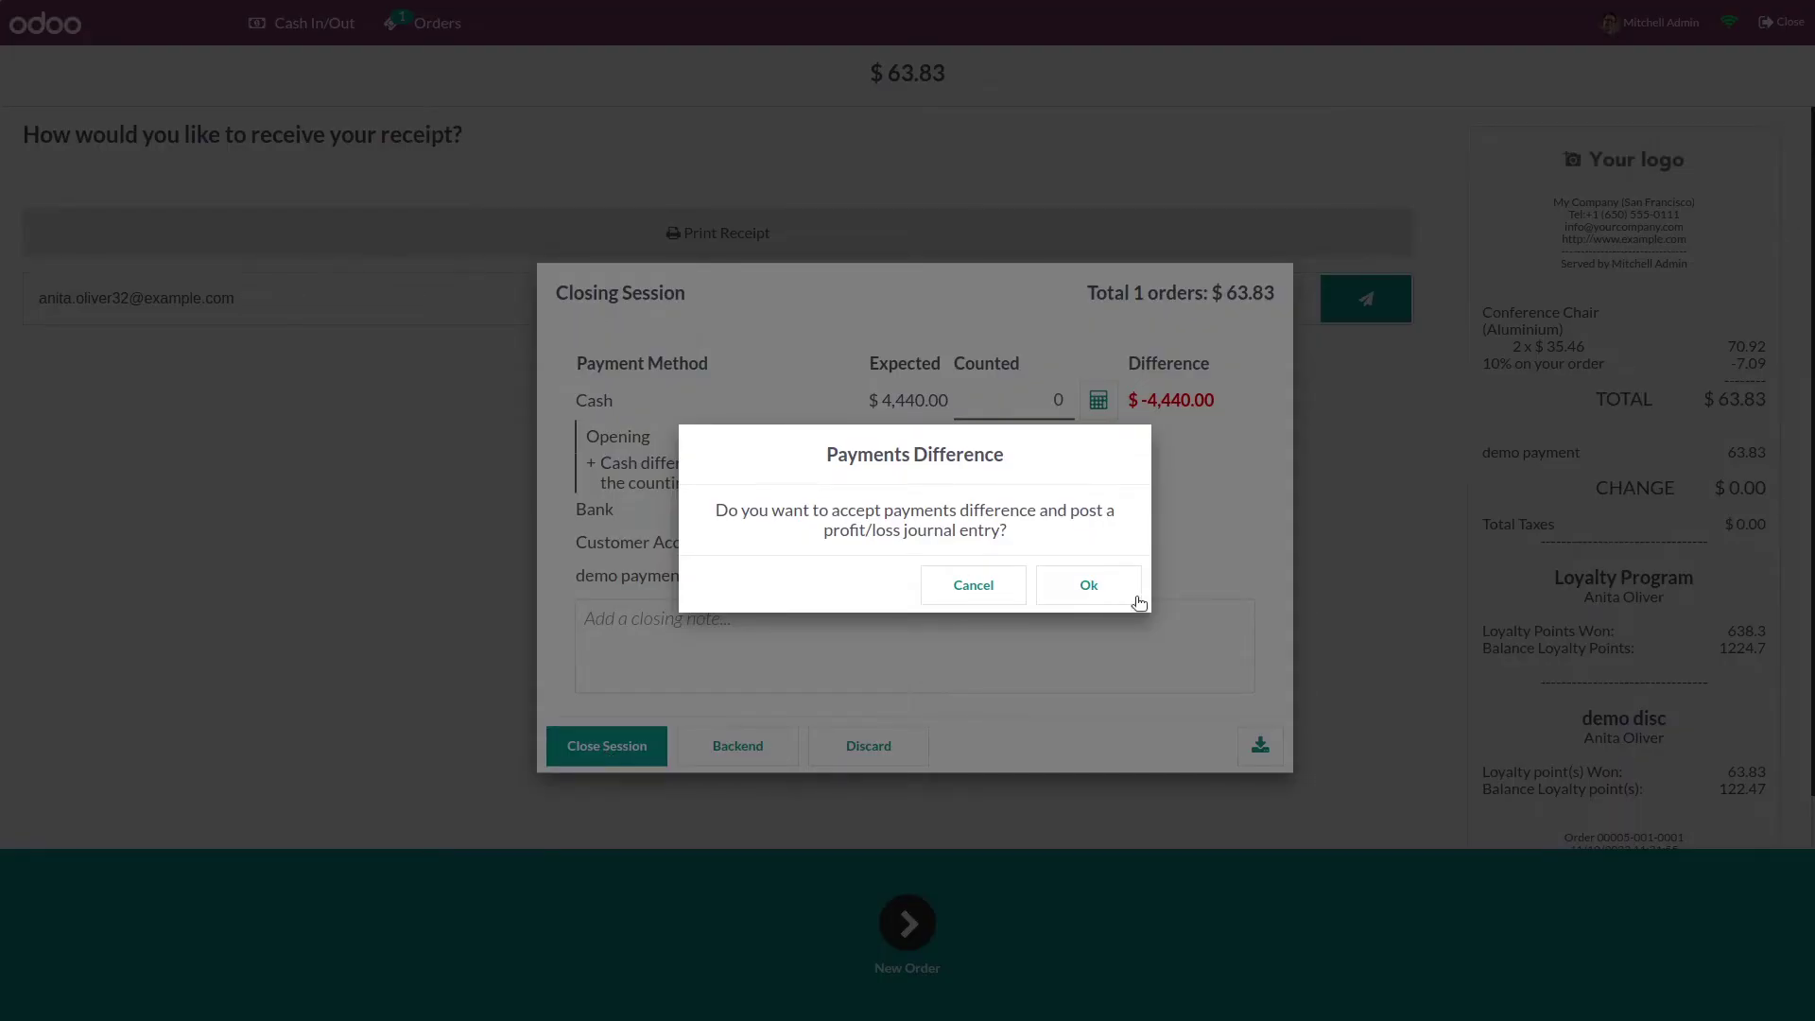
pyautogui.click(1114, 590)
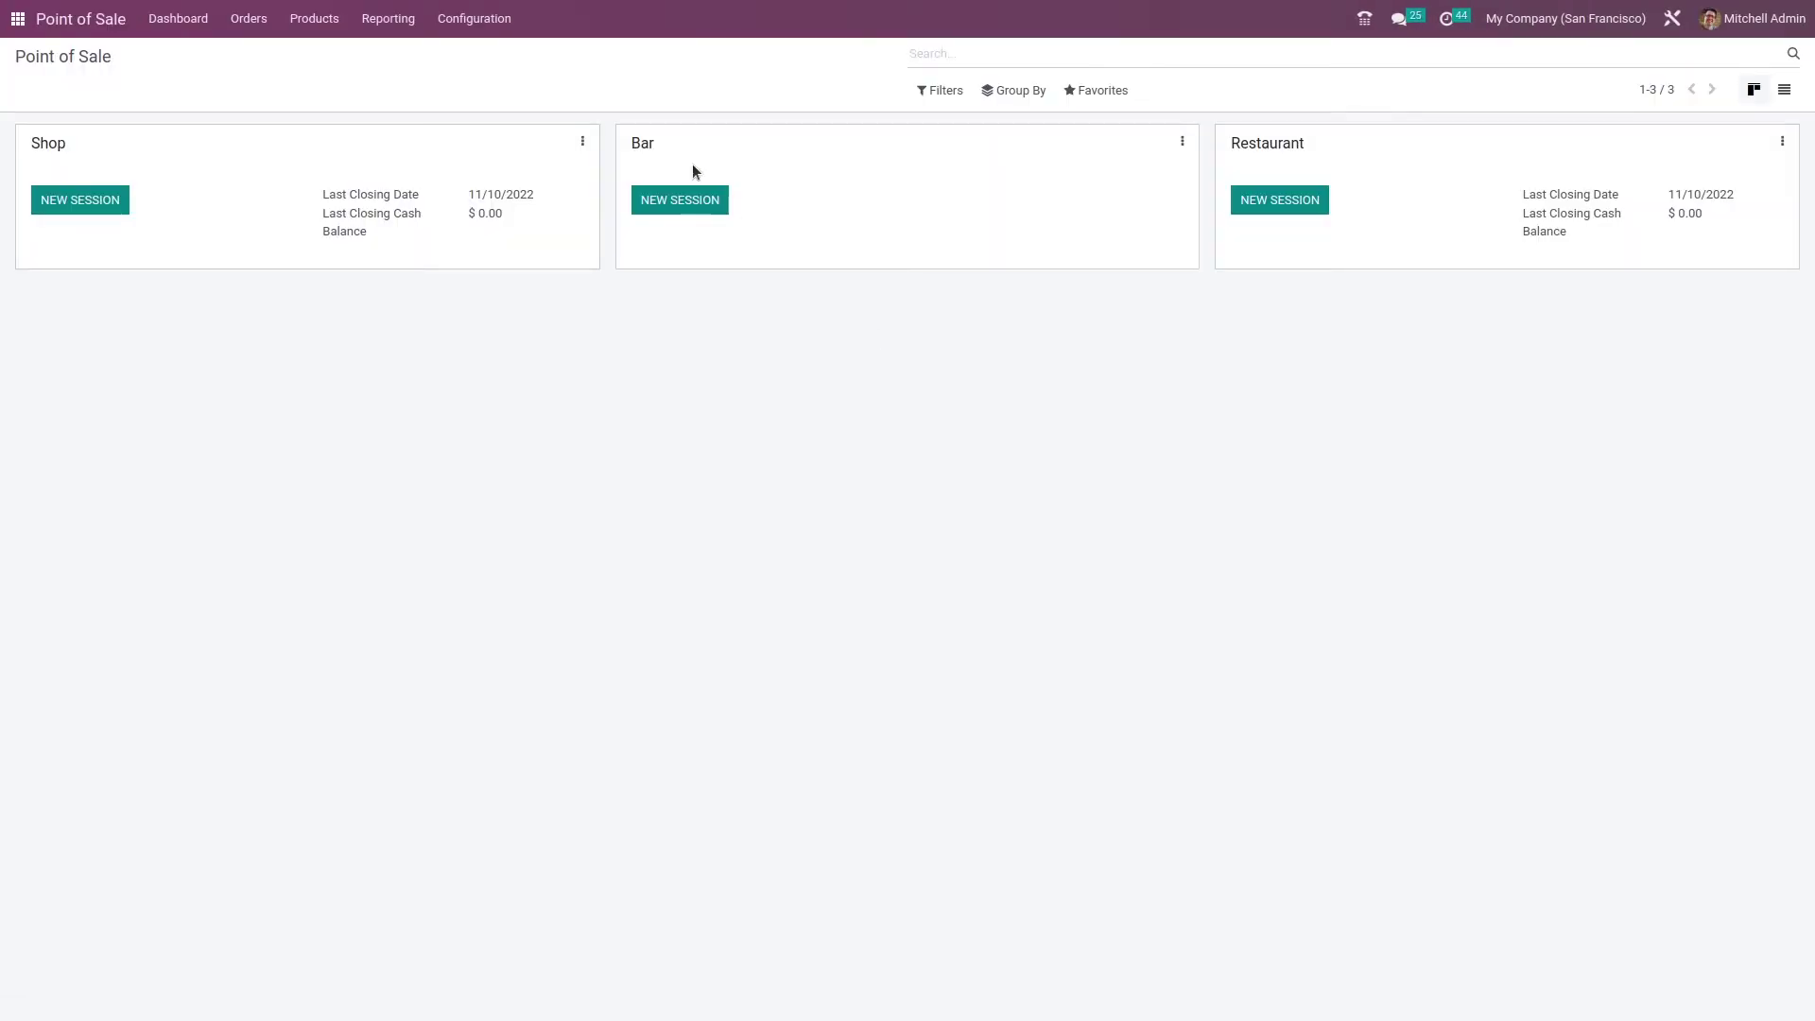
# - Check the Payments tab of order Shop/0002 for the $63.83 demo payment, then return to Orders
pyautogui.click(262, 22)
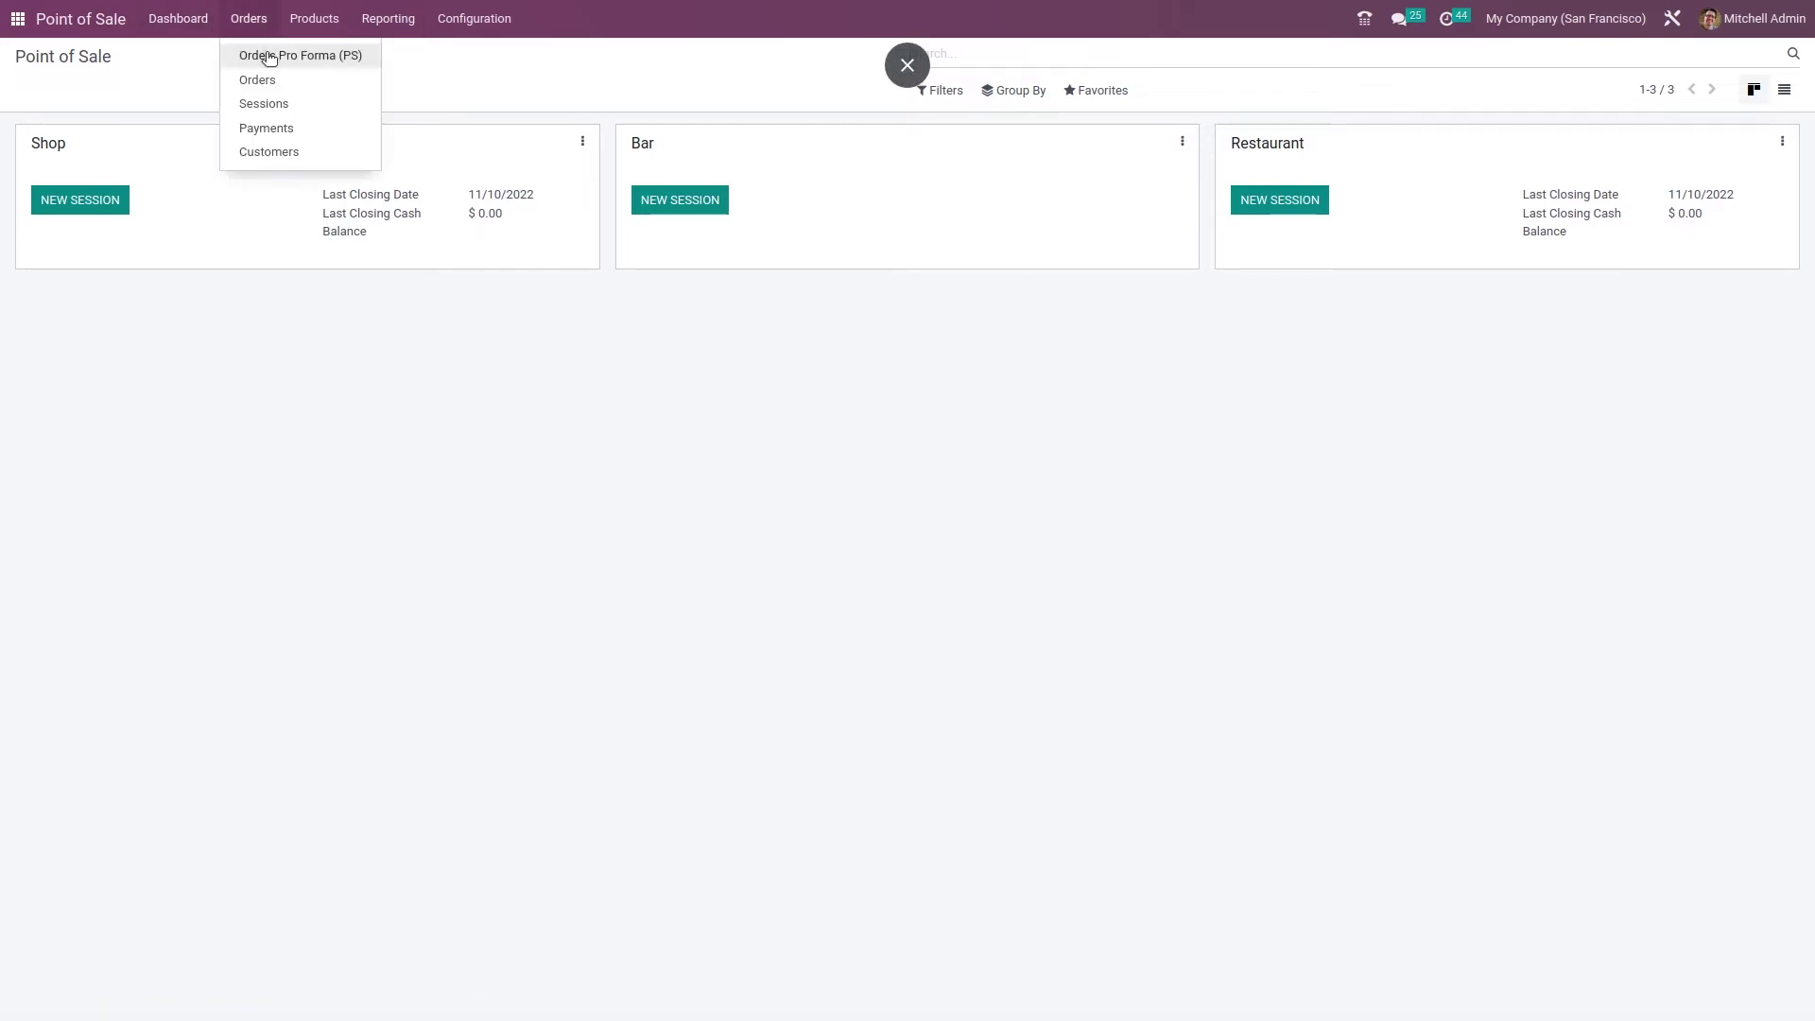
pyautogui.click(262, 81)
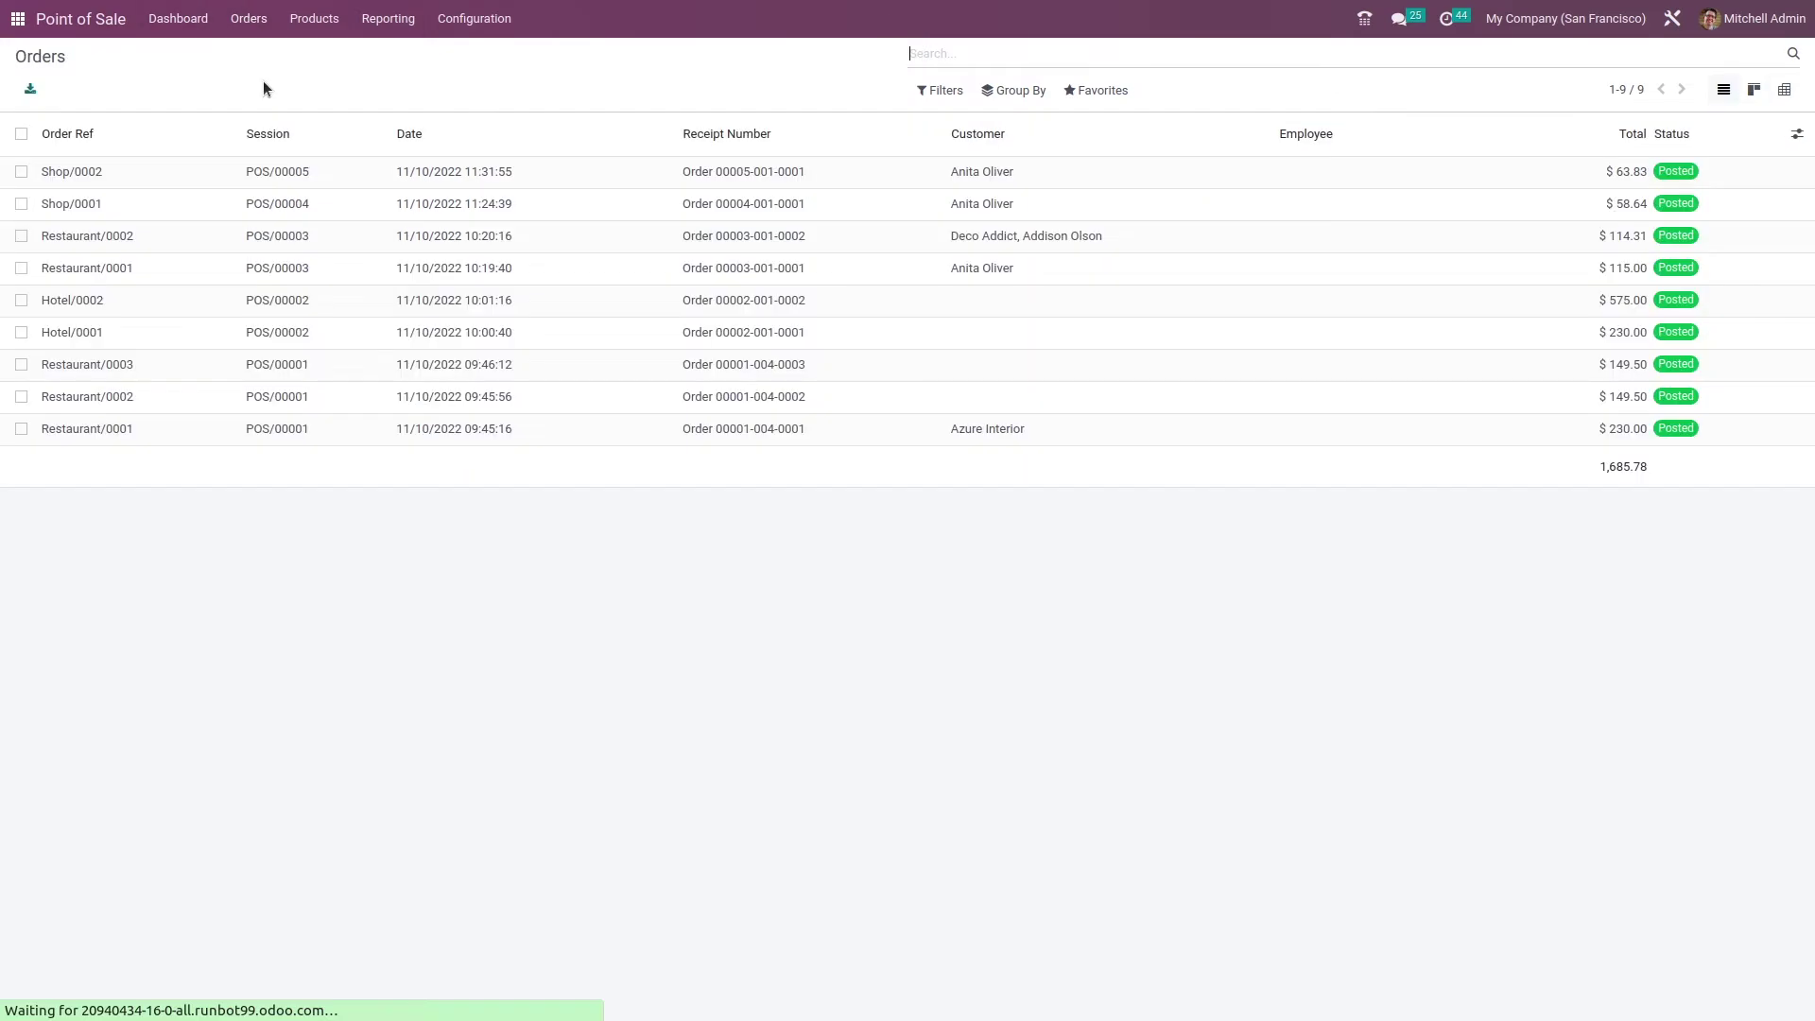
pyautogui.click(286, 174)
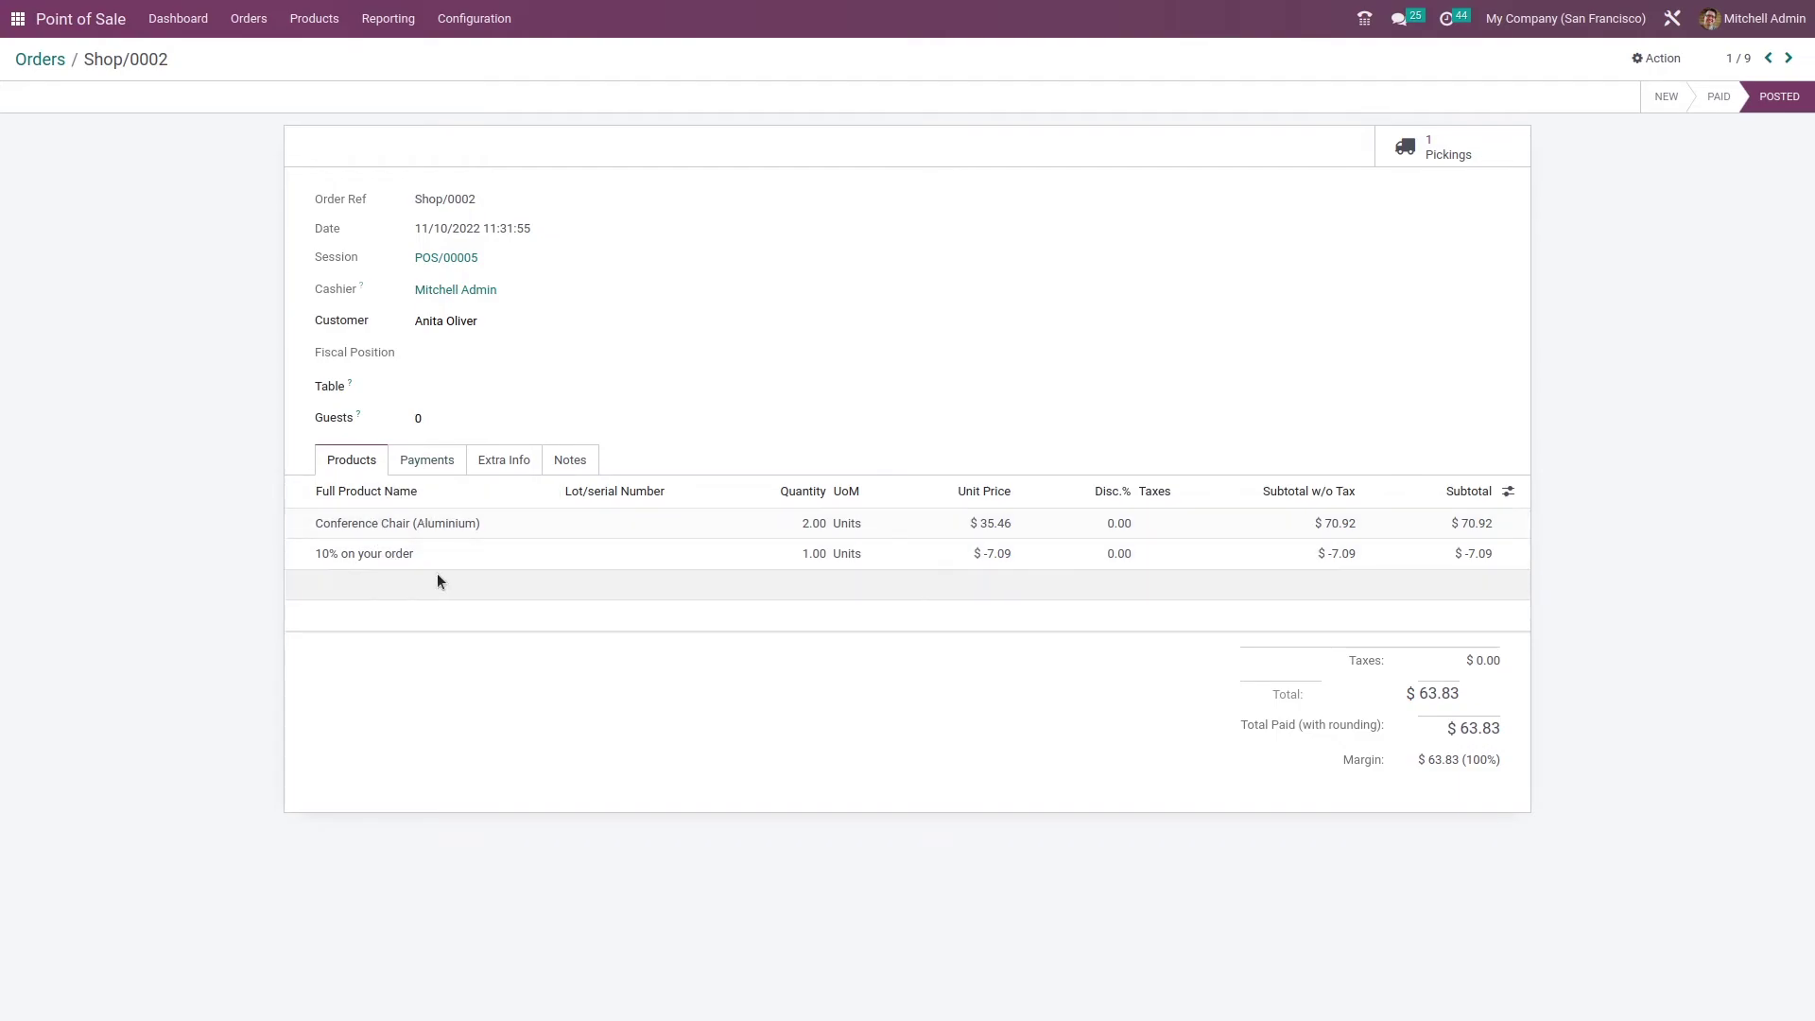
pyautogui.click(432, 459)
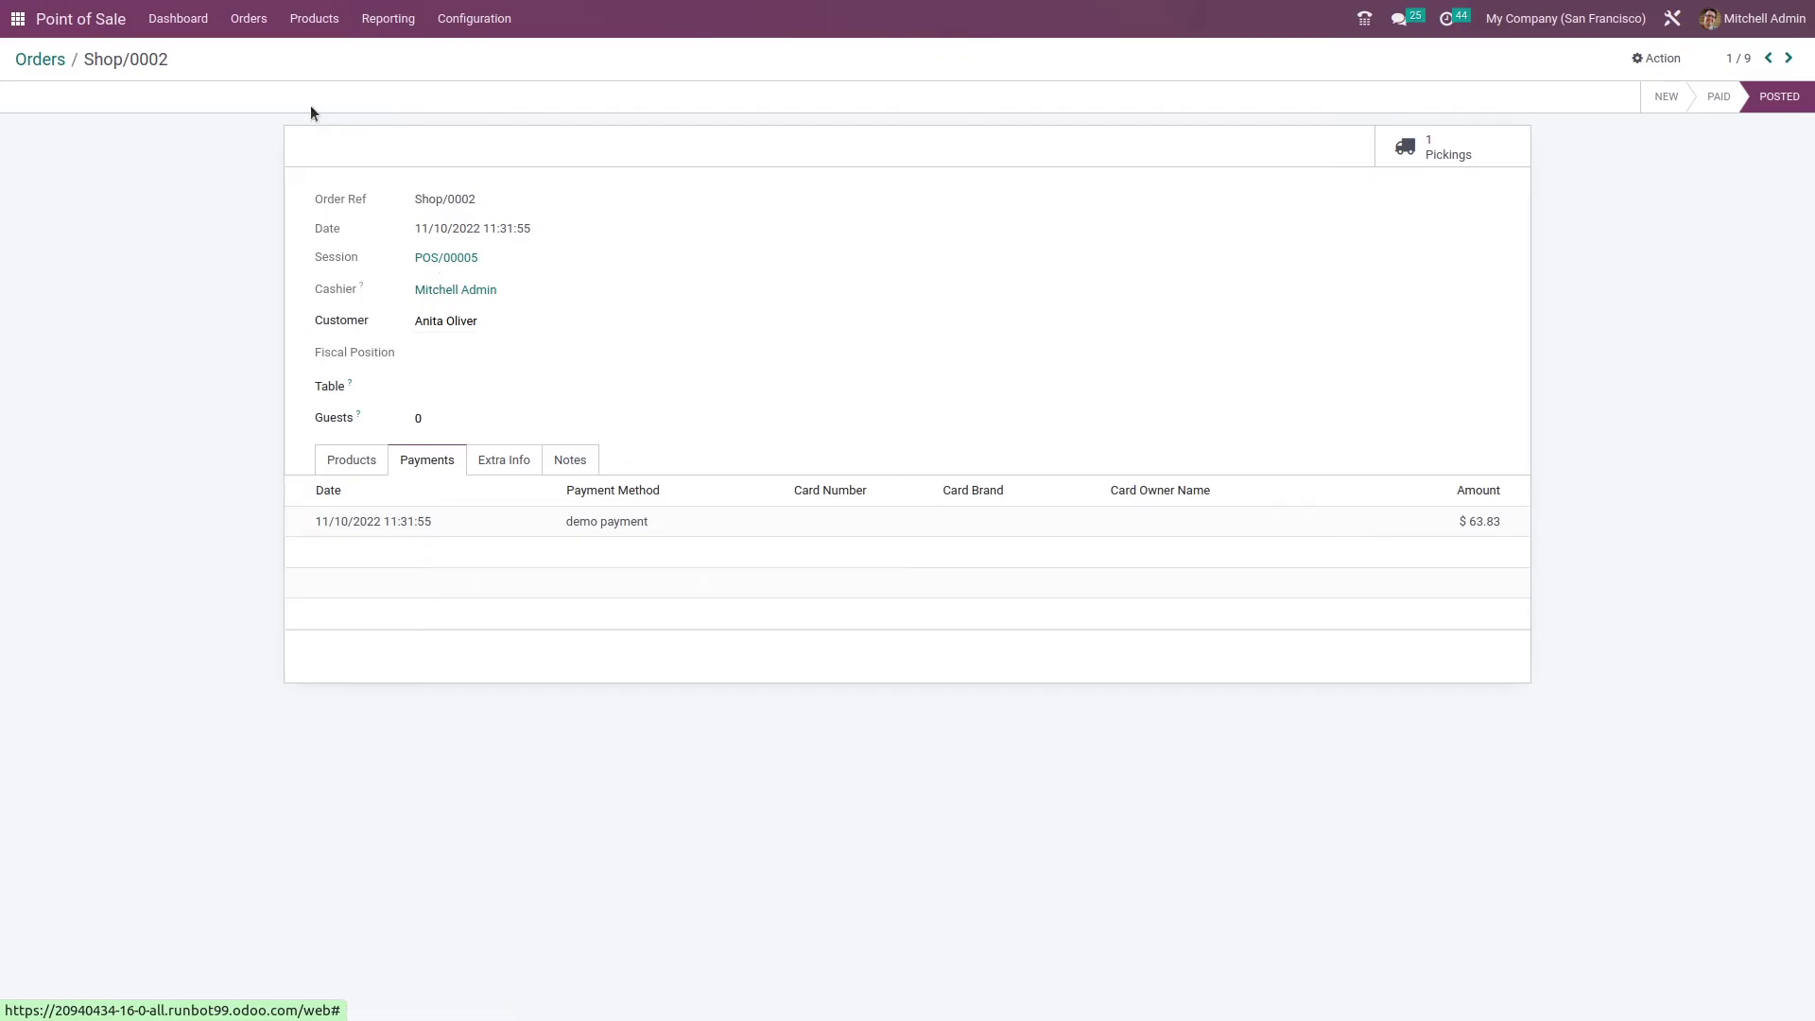
pyautogui.click(39, 60)
pyautogui.click(249, 20)
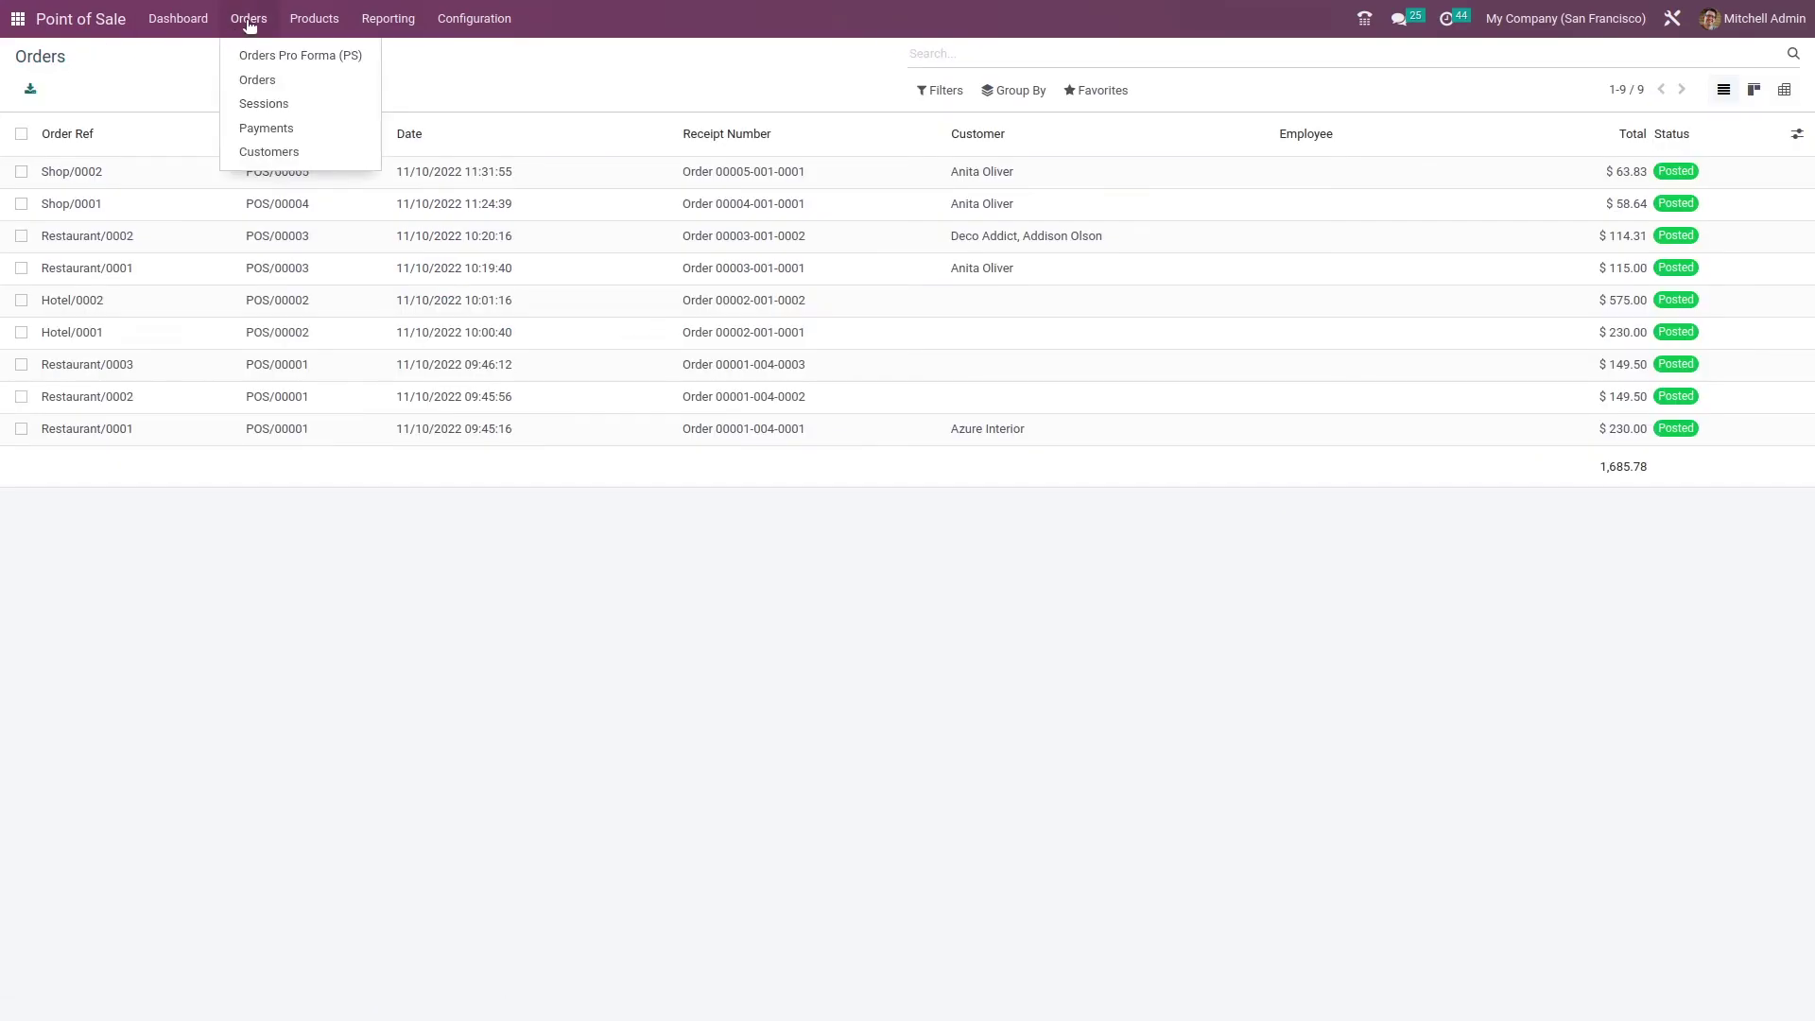
# - In Orders > Payments, expand a demo payment group and open the $58.64 record, then return home
pyautogui.click(270, 129)
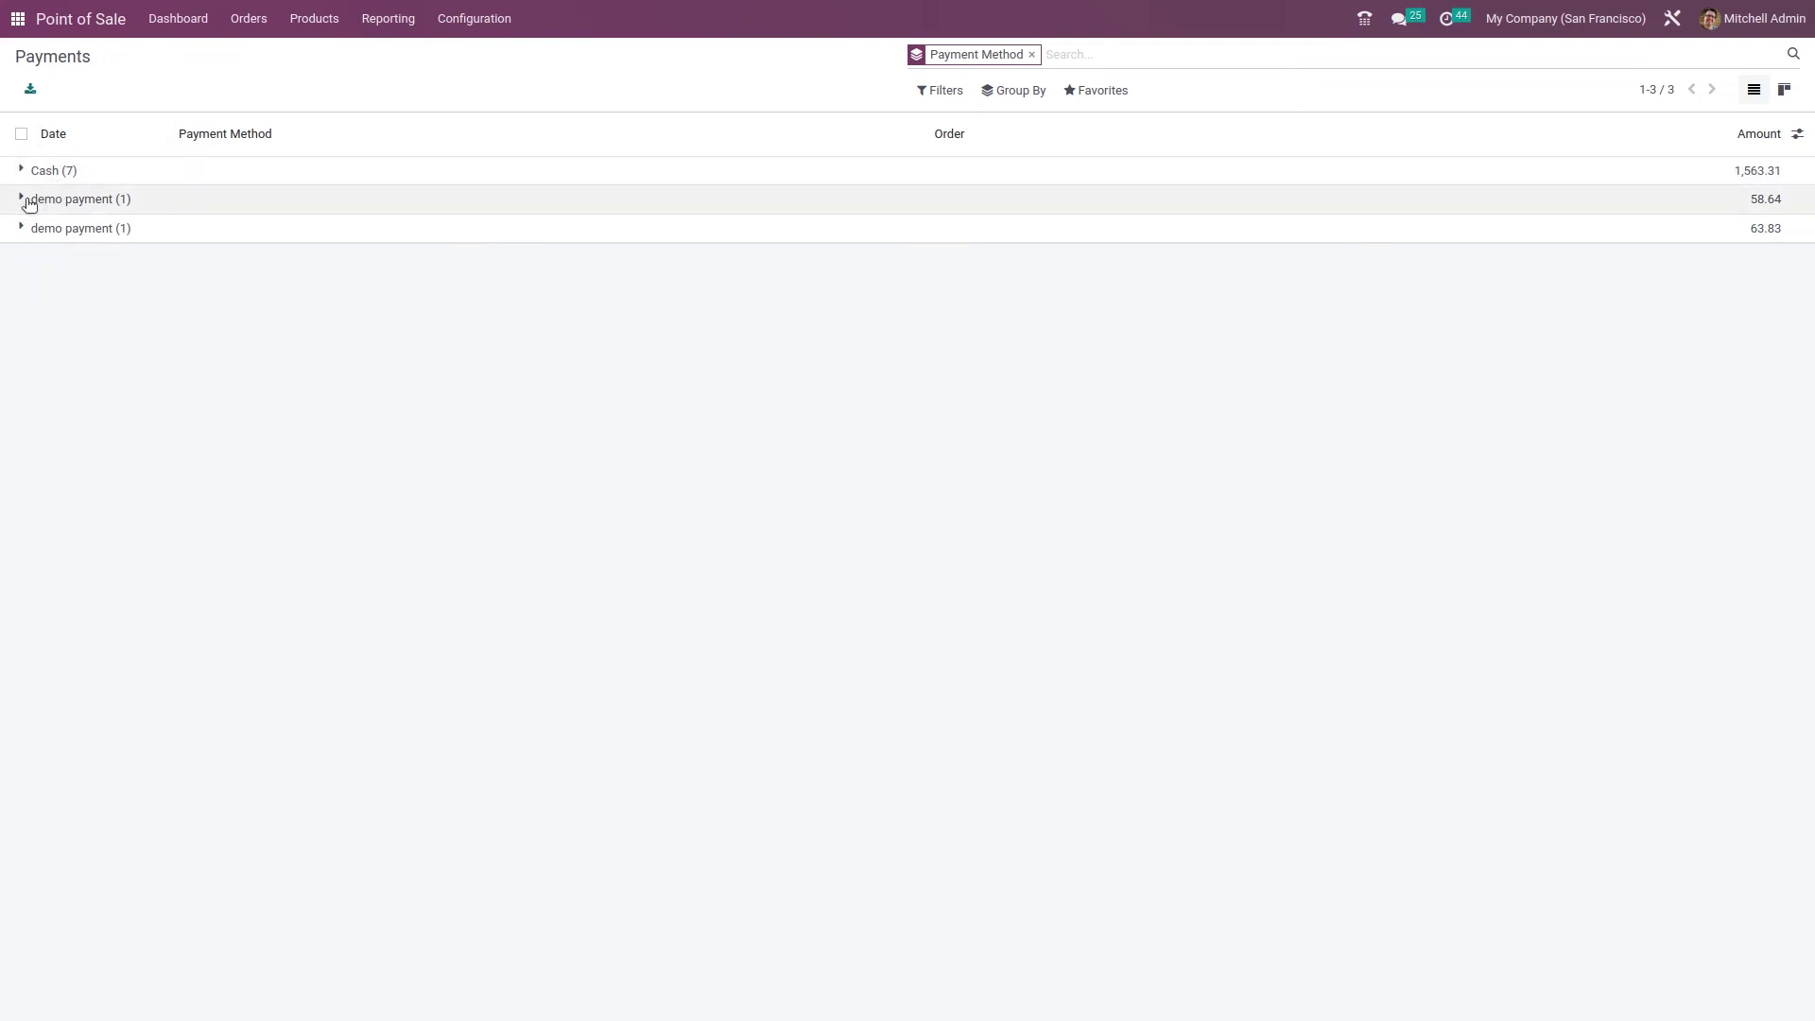
pyautogui.click(30, 200)
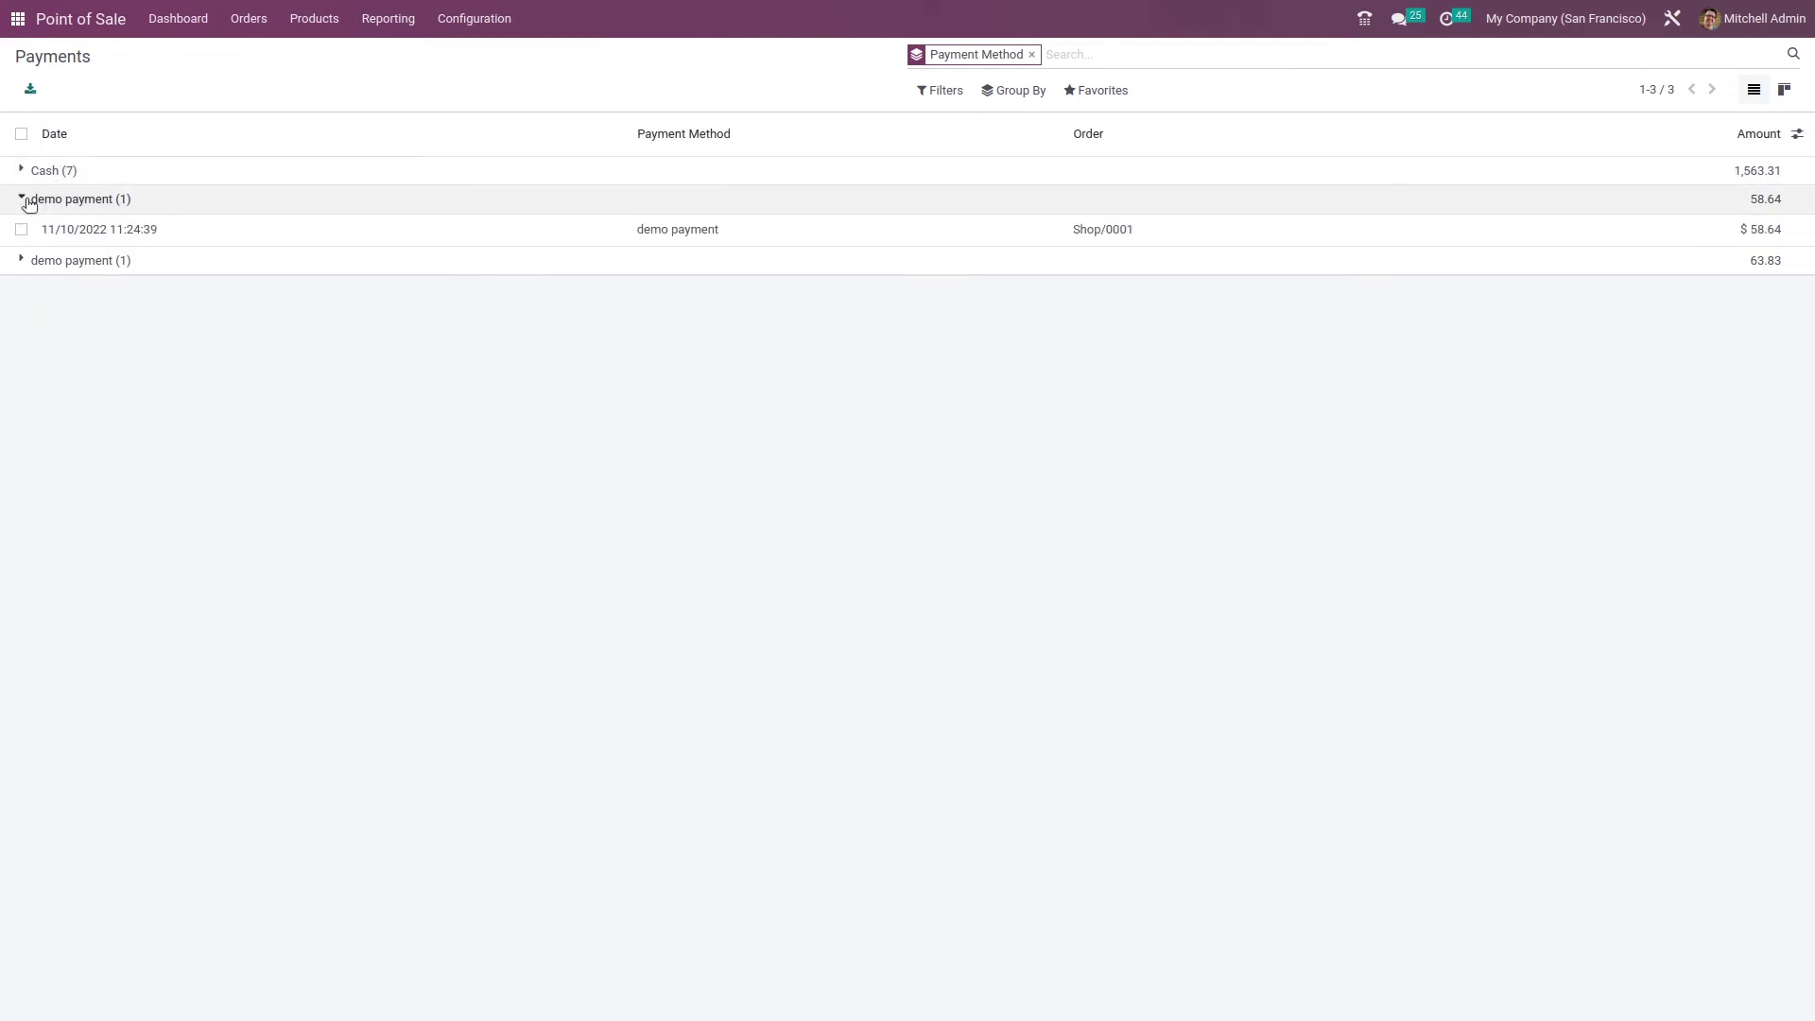
pyautogui.click(166, 235)
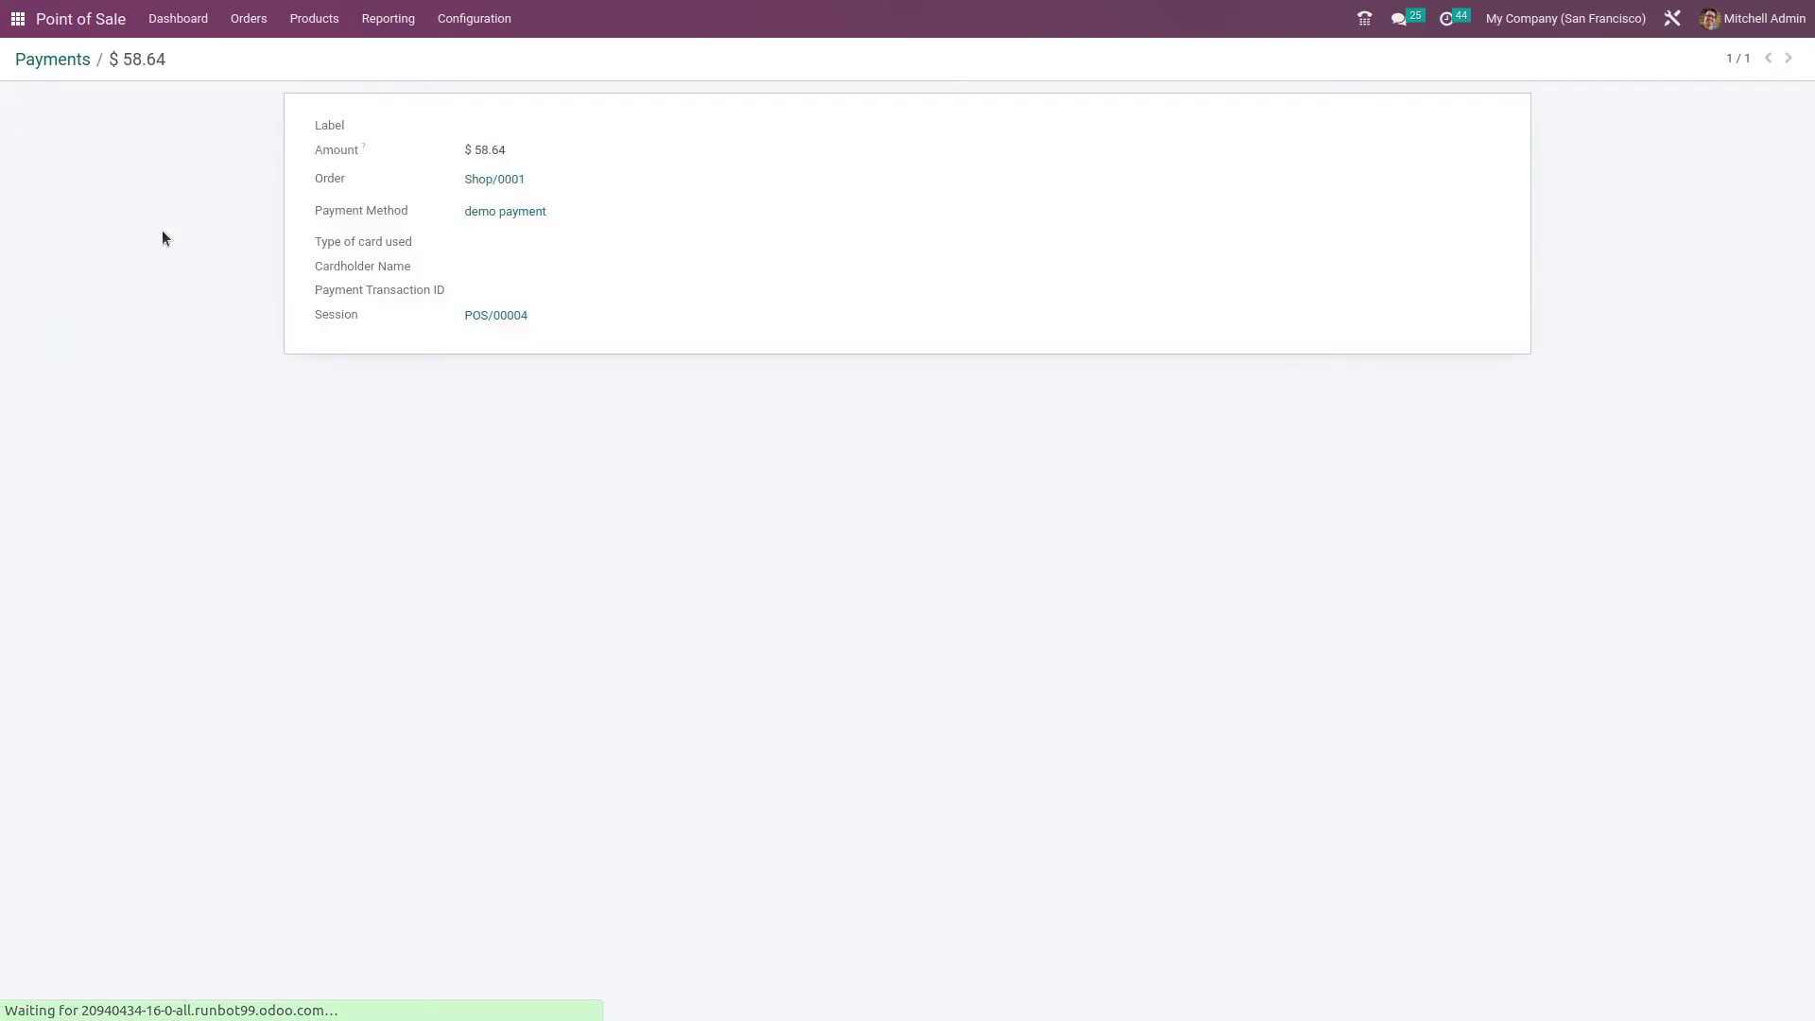
pyautogui.click(53, 61)
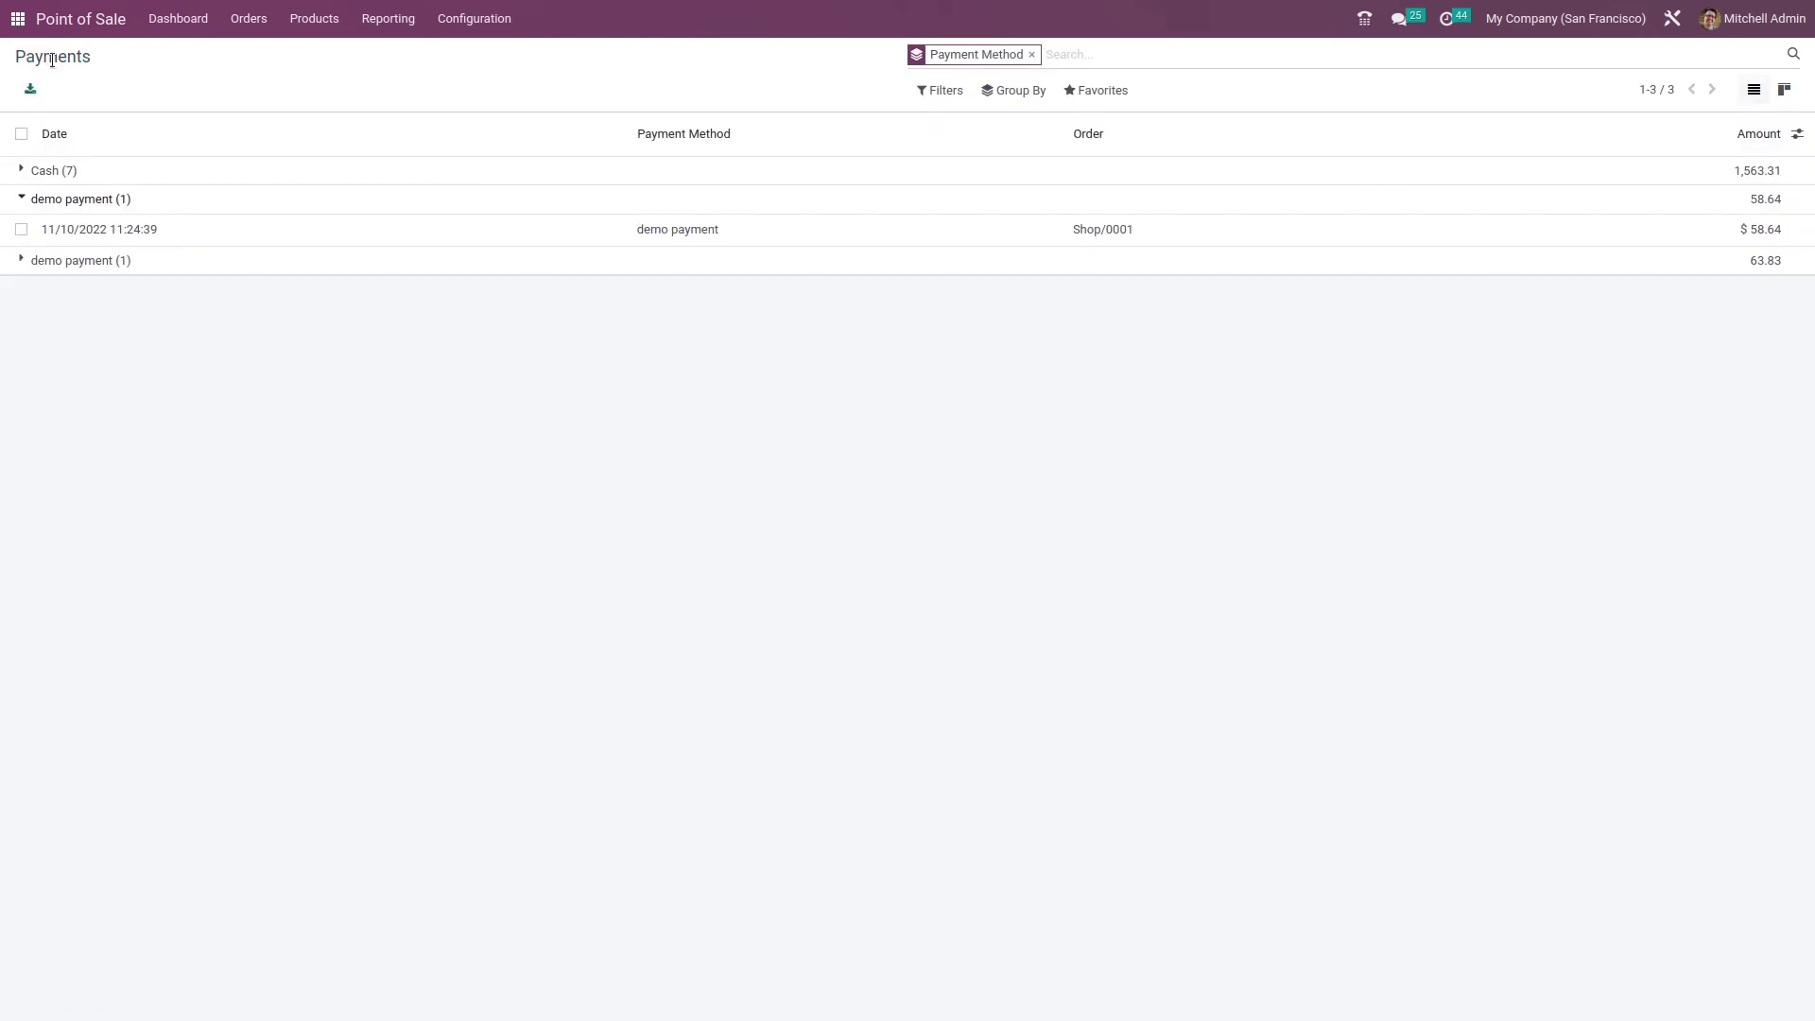
pyautogui.click(16, 18)
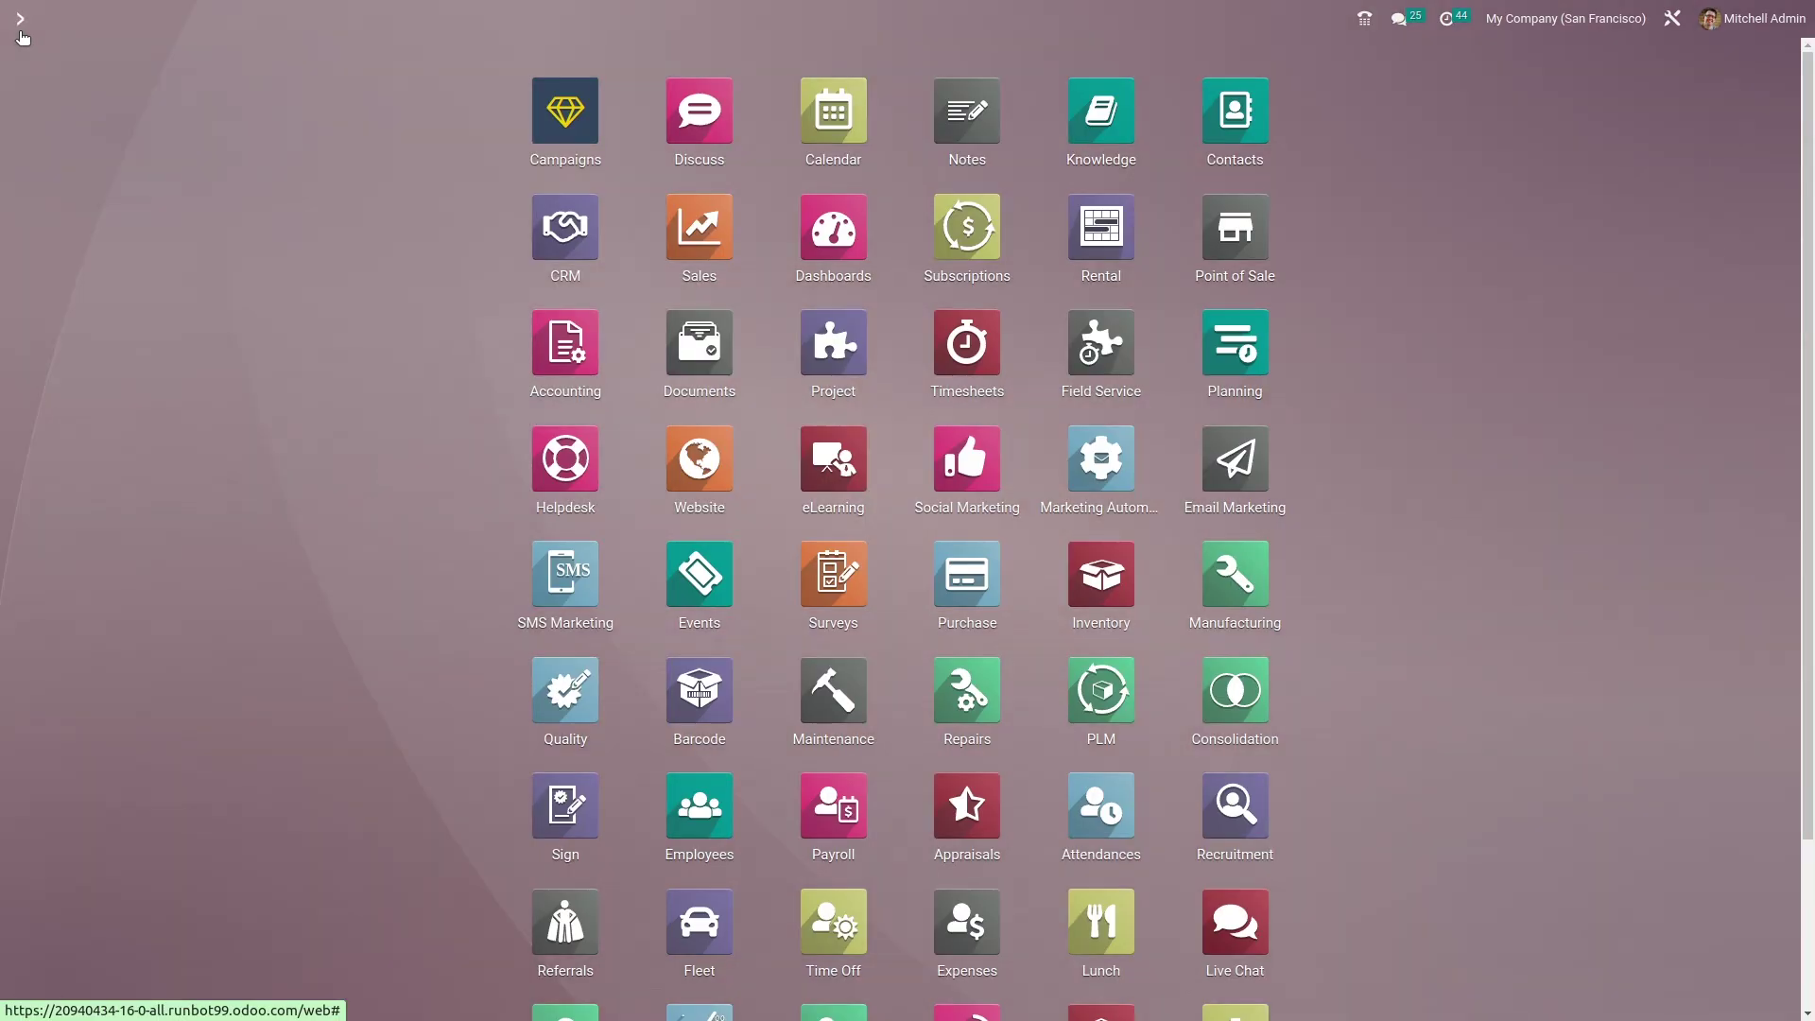